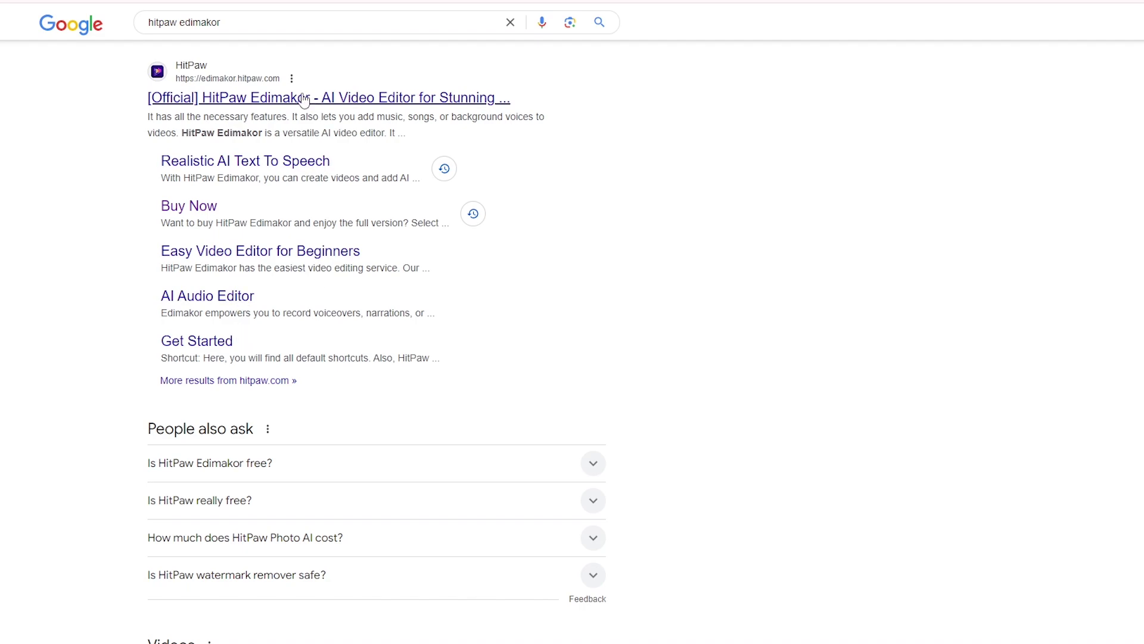
Go to the official Edimakor site from the search results and download the free Windows version
click(270, 98)
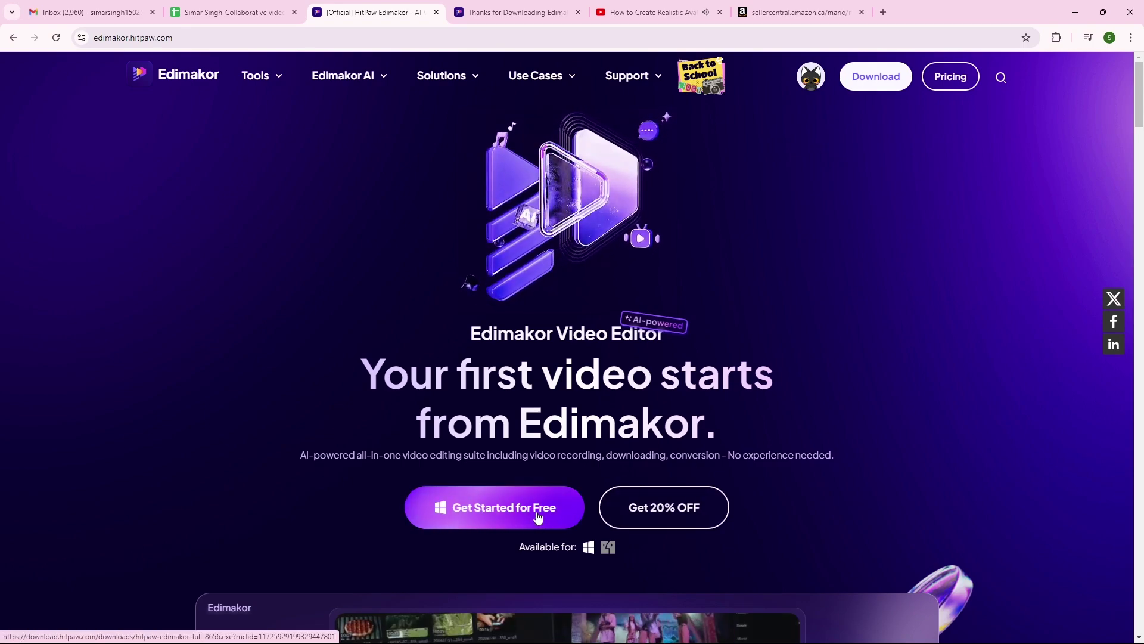
click(469, 517)
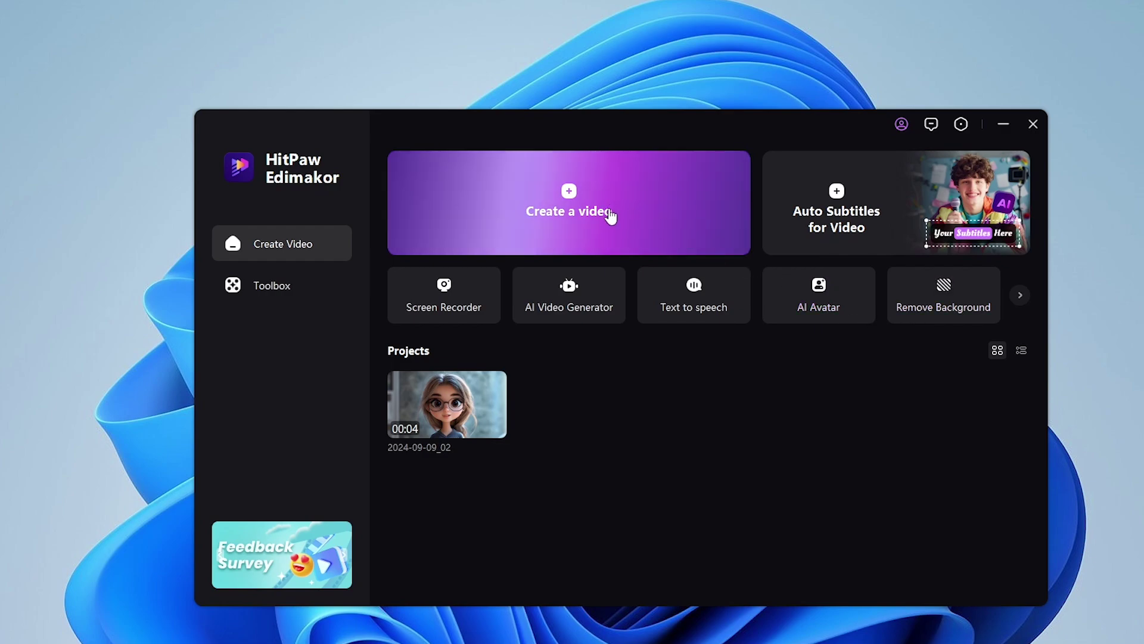
Browse the Toolbox's collection of standalone editing tools, scrolling down through the list
click(274, 286)
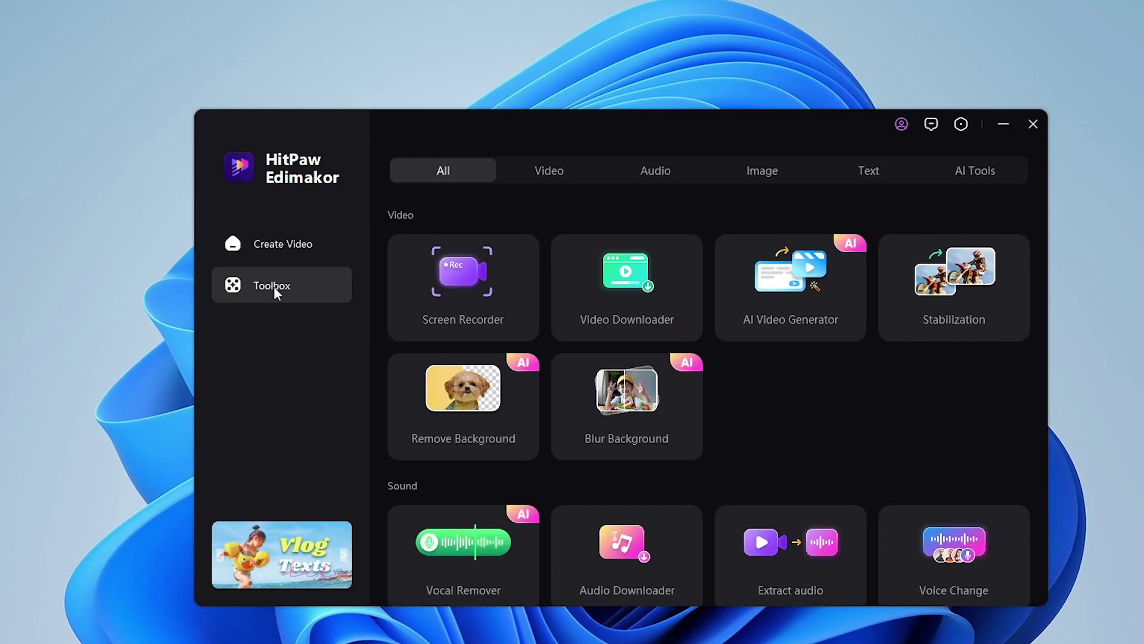
scroll(940, 421, down, 8)
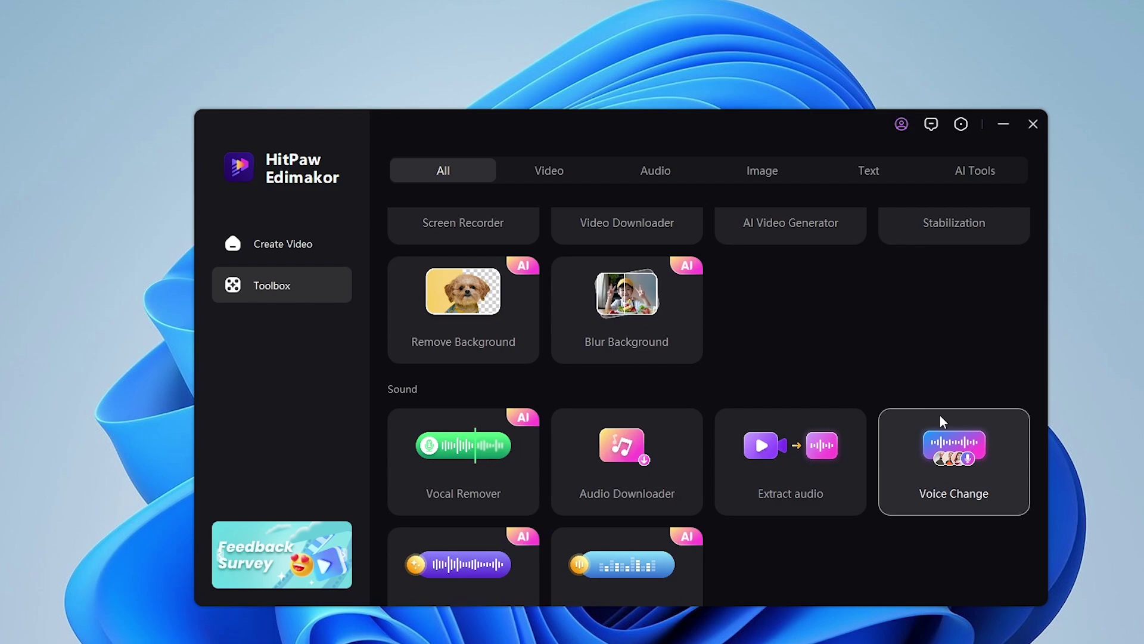
scroll(942, 420, down, 8)
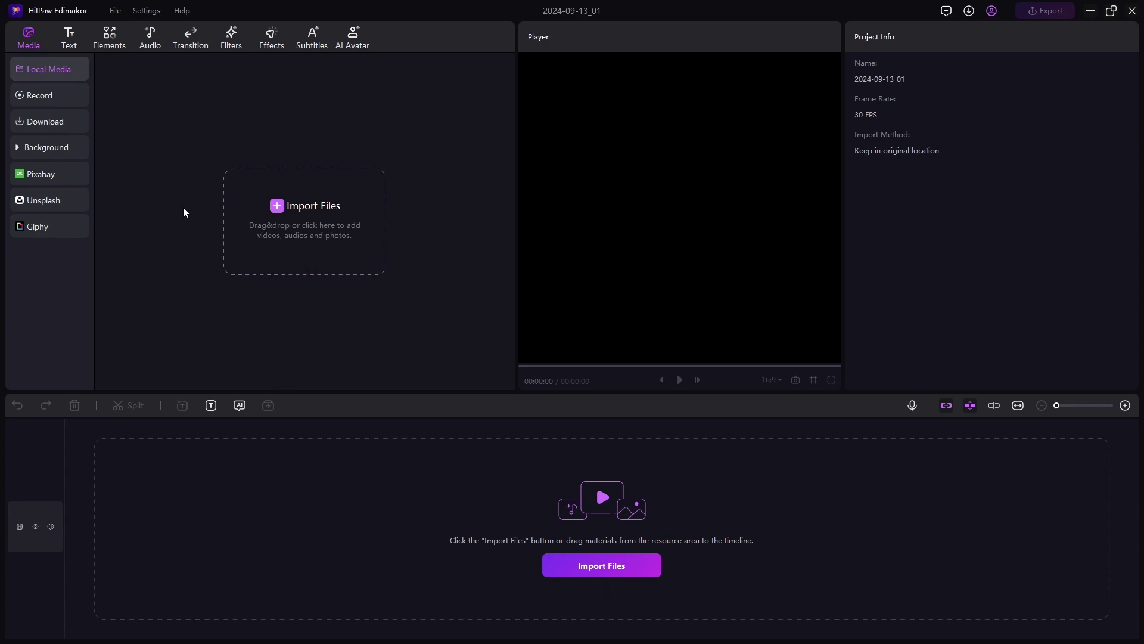
click(62, 97)
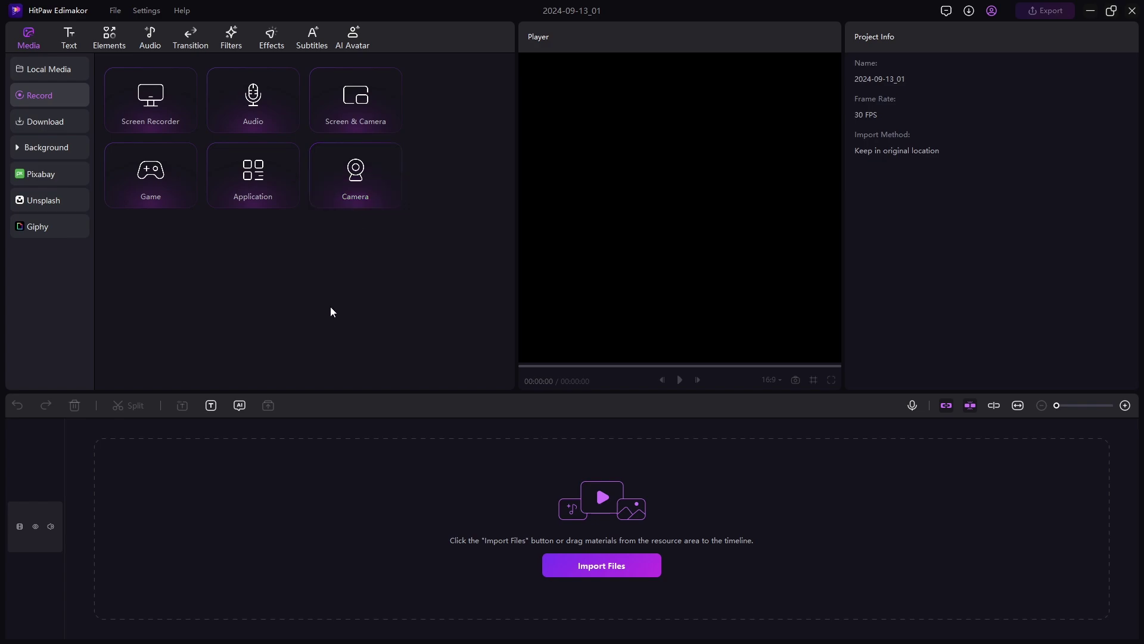
click(46, 148)
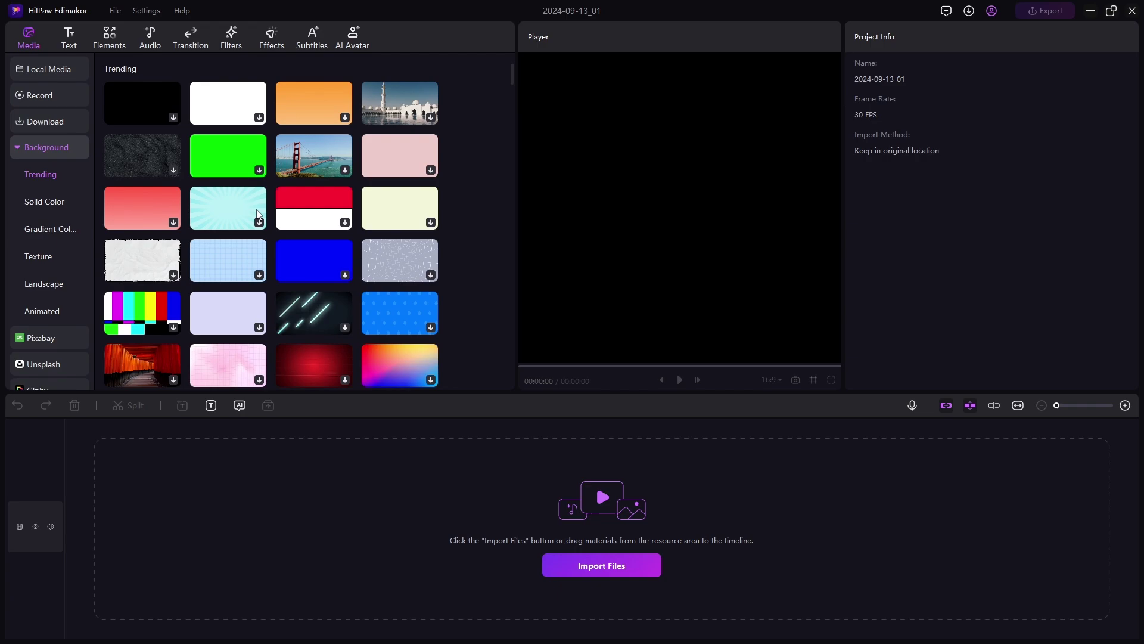
click(103, 38)
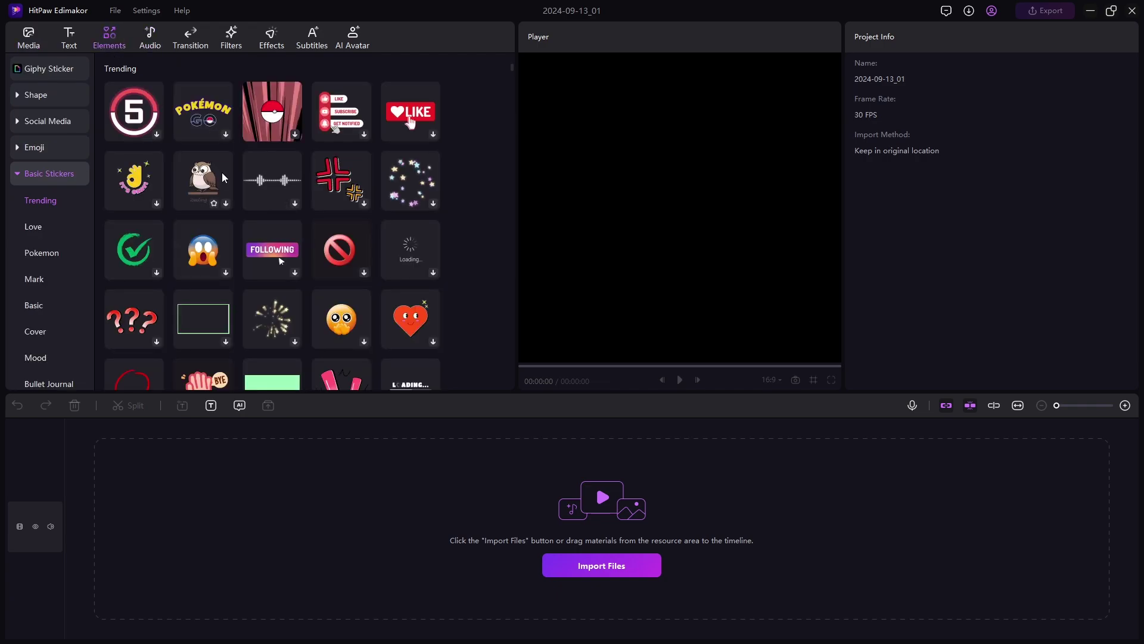
click(151, 42)
click(191, 41)
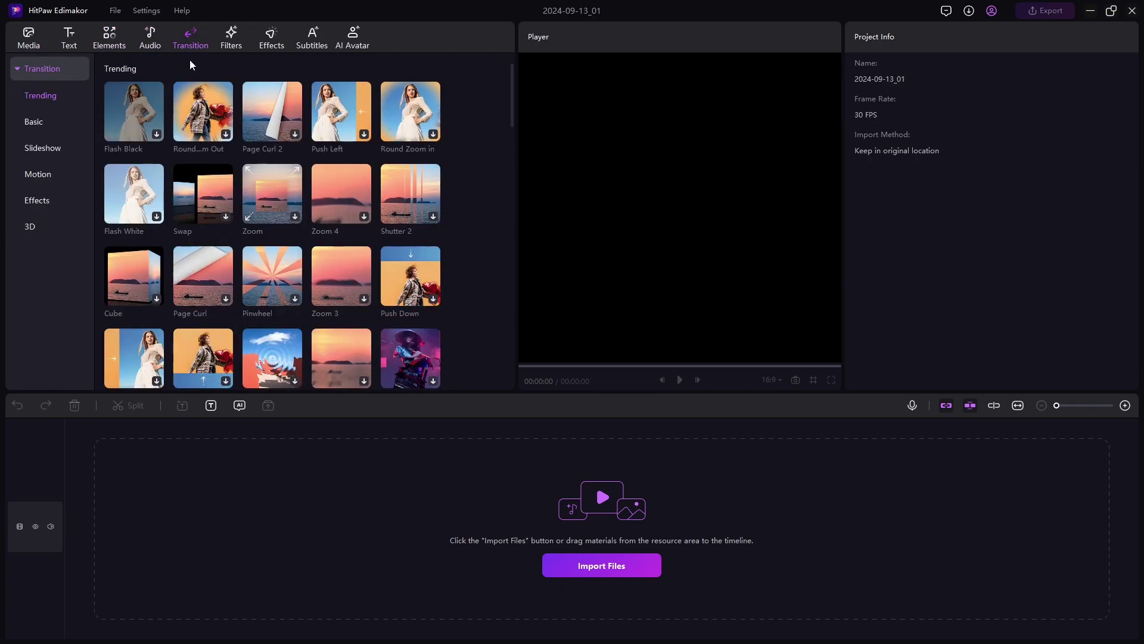
click(231, 40)
click(277, 41)
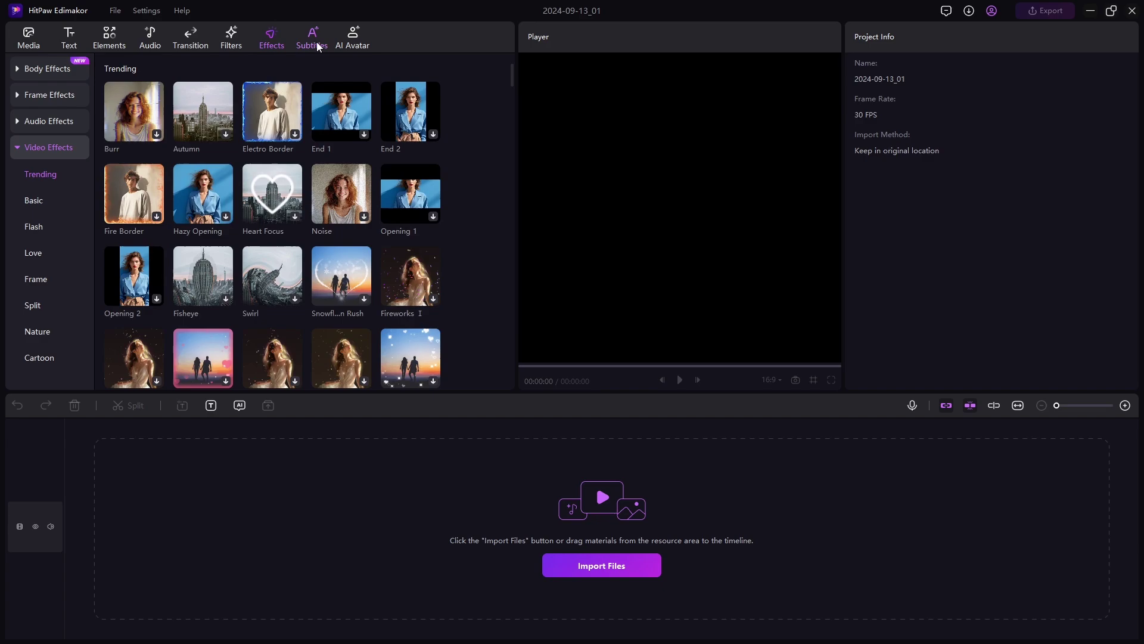
click(315, 41)
click(353, 37)
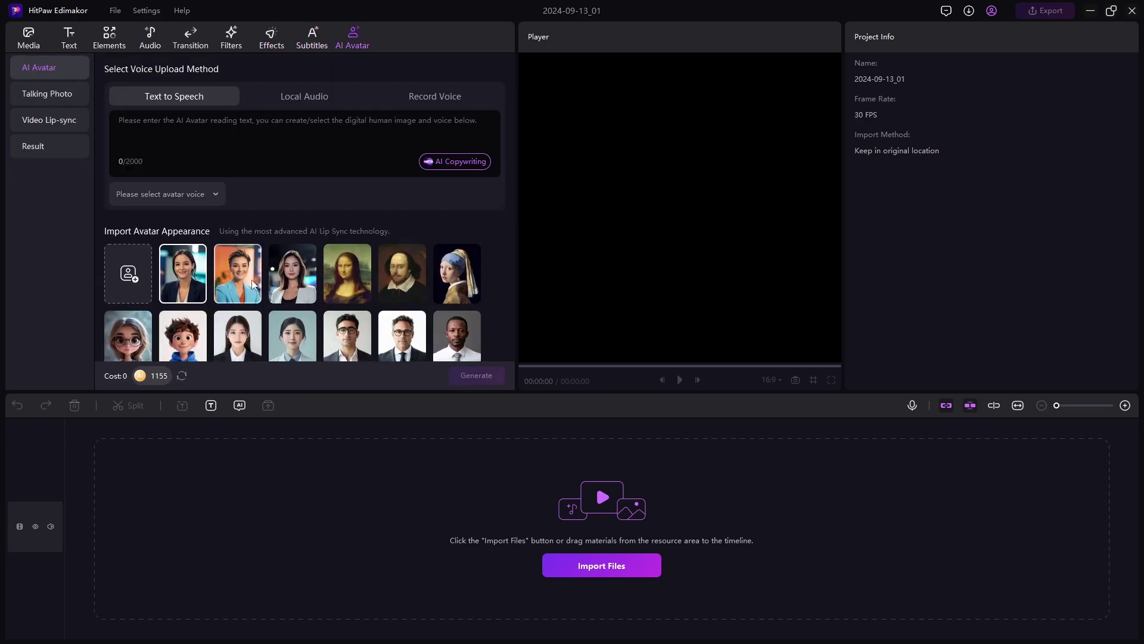
click(36, 36)
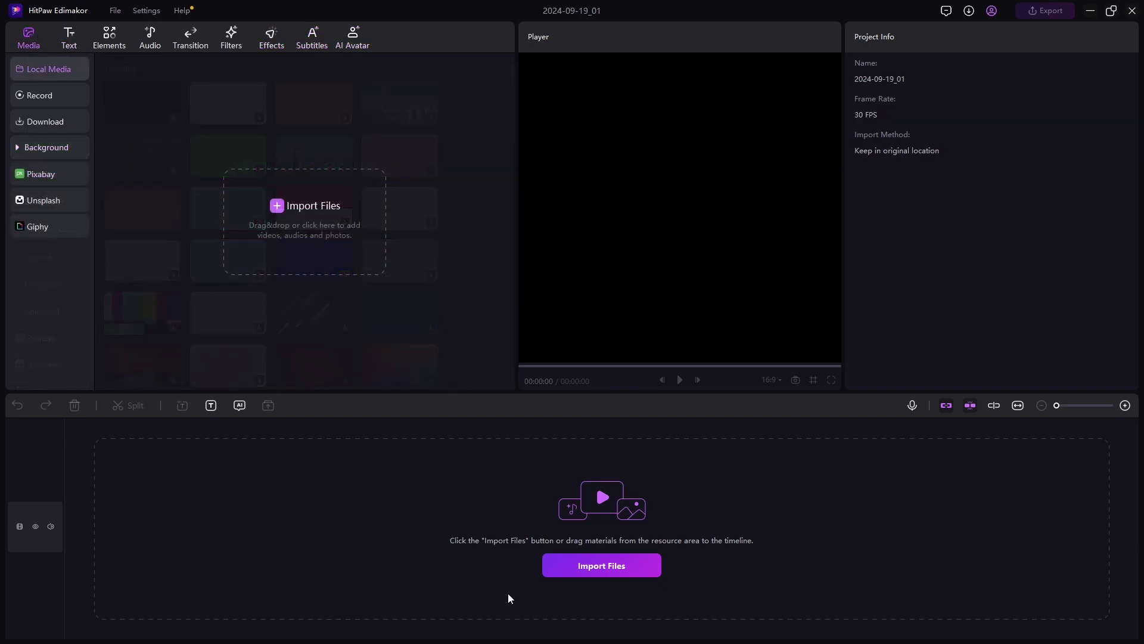
Generate a YouTube script about making money as a video editor with AI Copywriting's Custom Input
click(65, 39)
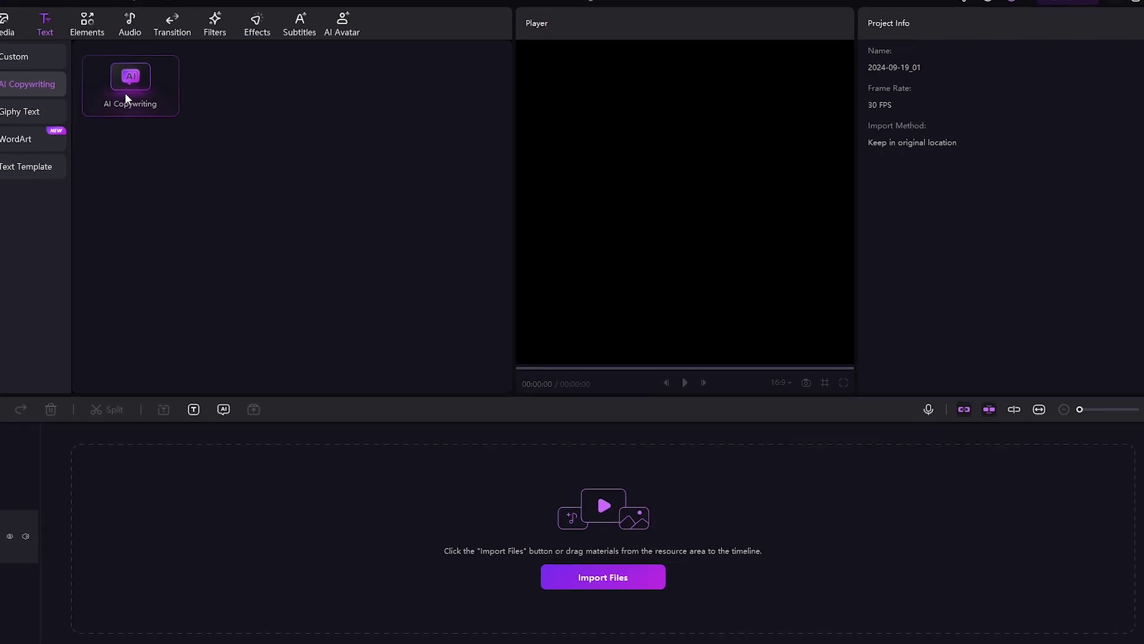
click(126, 95)
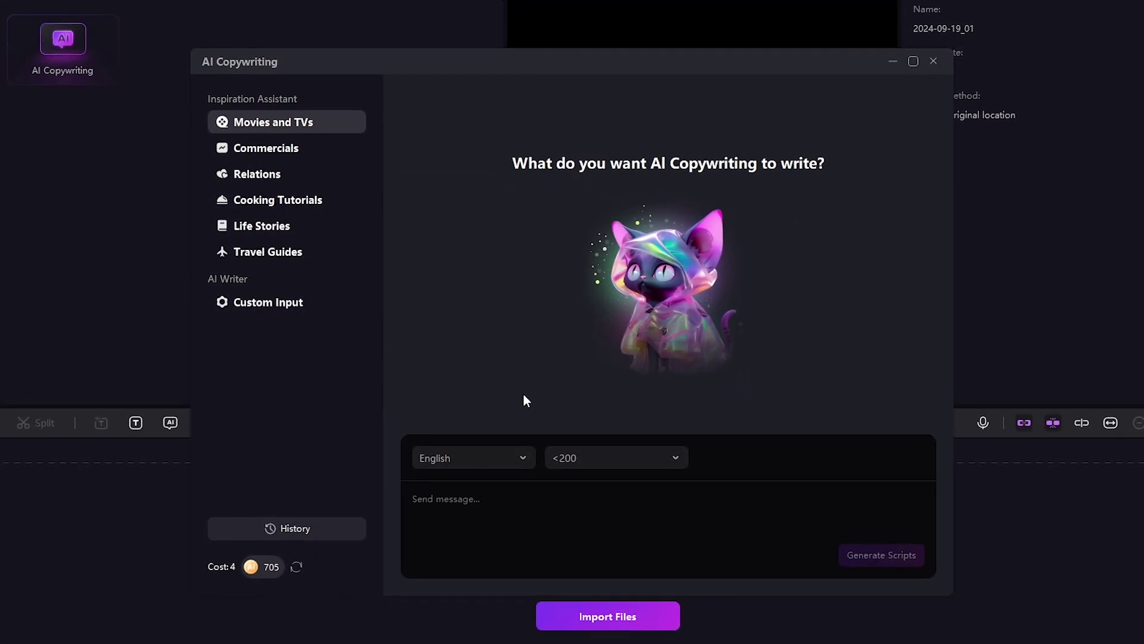
click(268, 301)
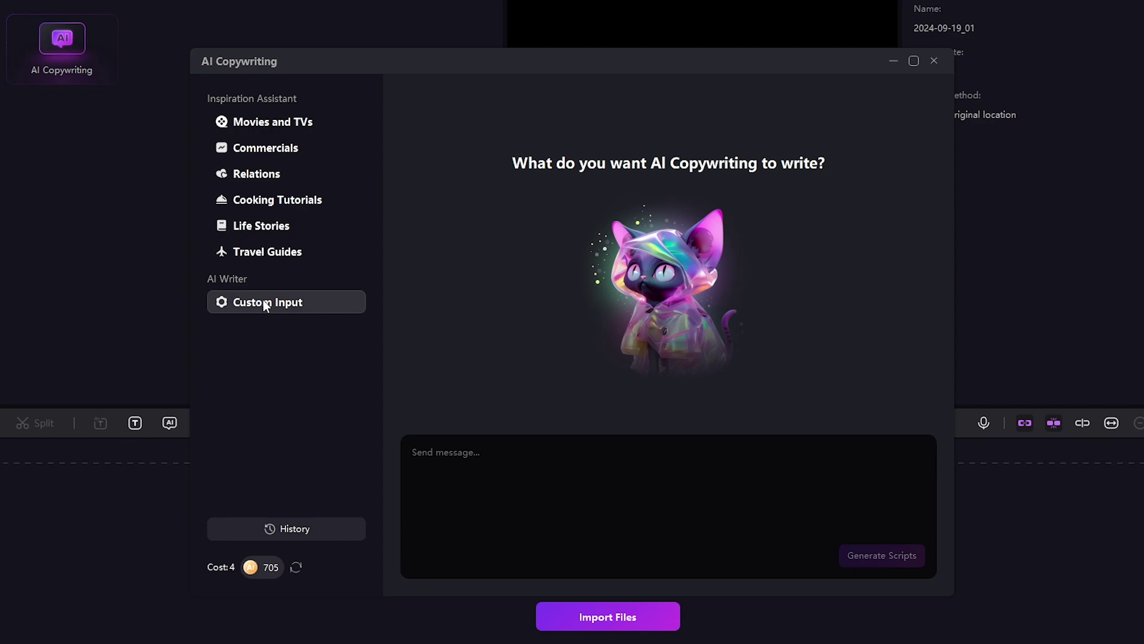
click(460, 454)
text(Write me a YouTube video script about how to make money as a video editor in 50 words)
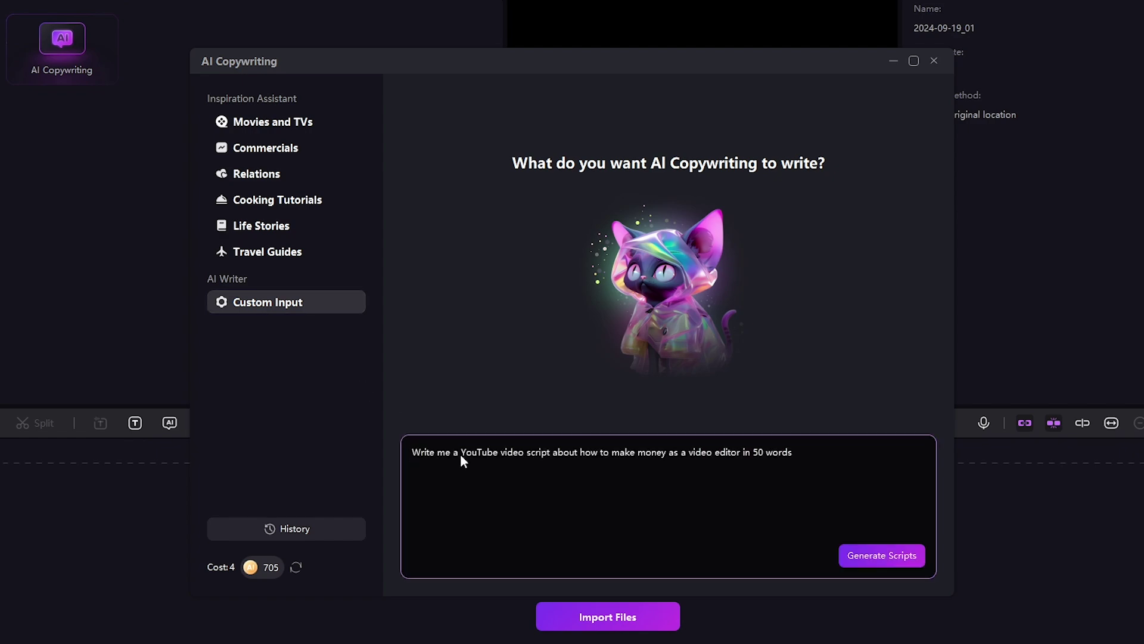
click(872, 559)
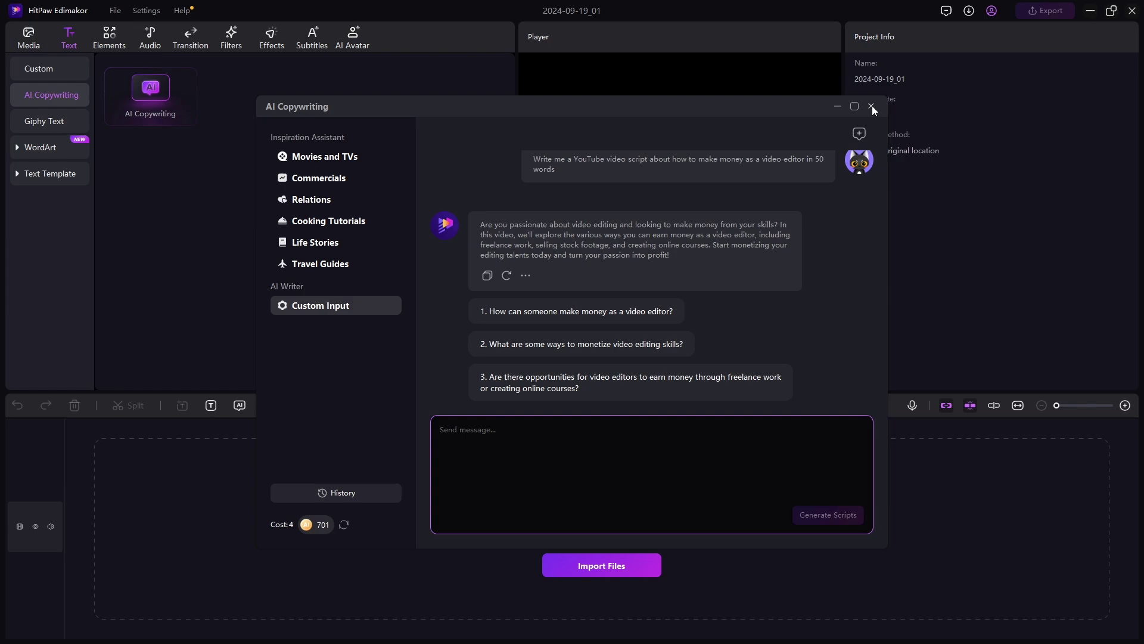
click(871, 105)
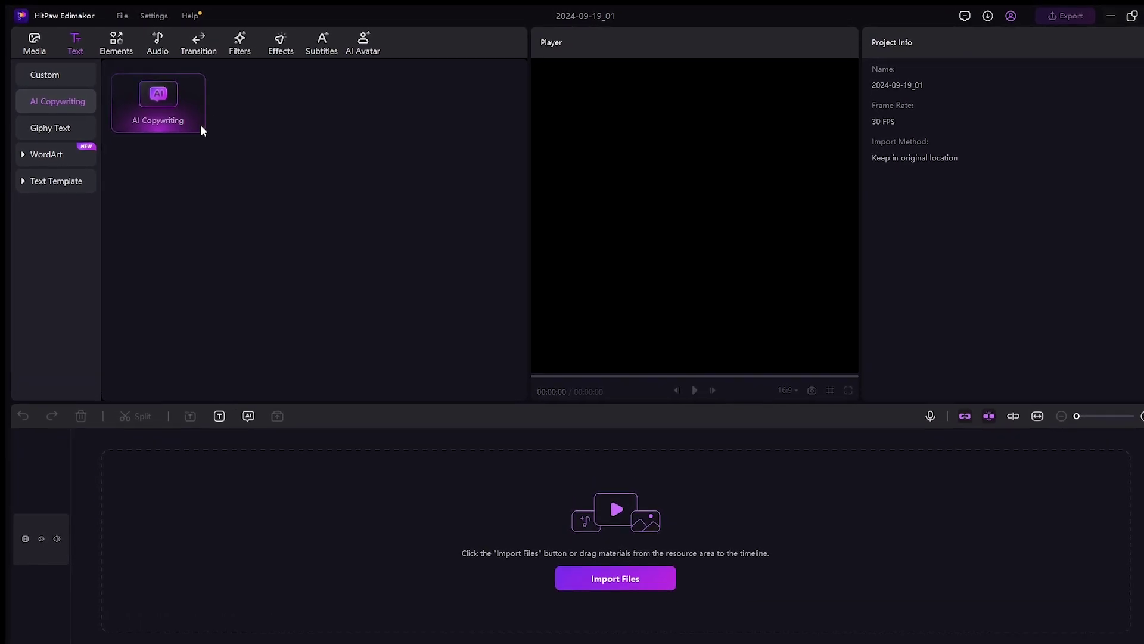
In the AI Avatar panel, check Local Audio and Record Voice, then return to Text to Speech
click(375, 43)
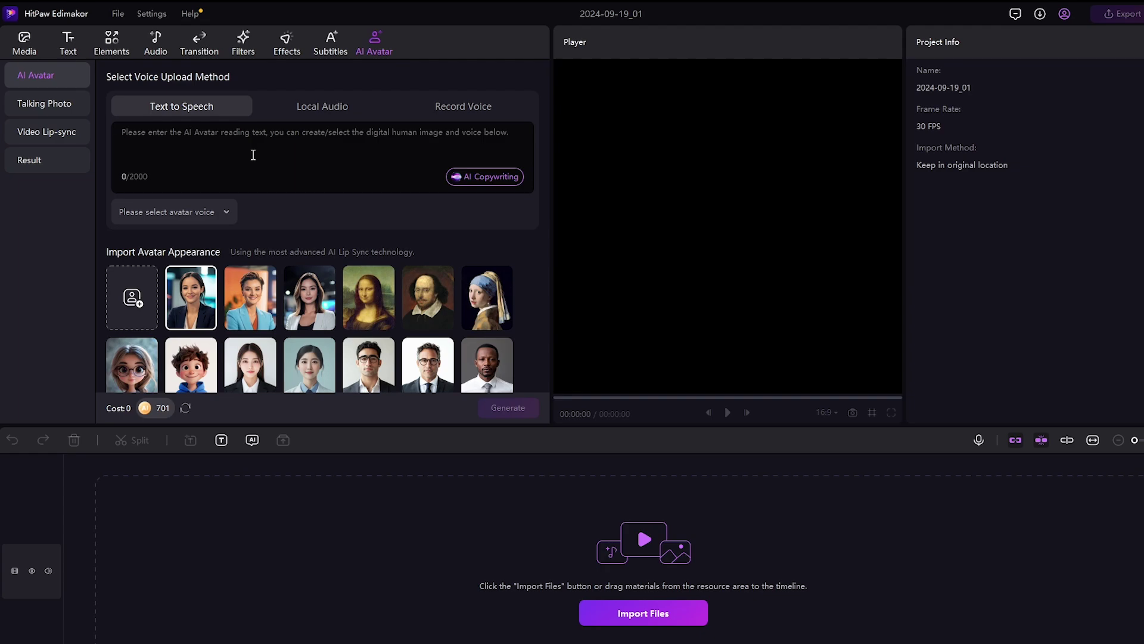
click(337, 110)
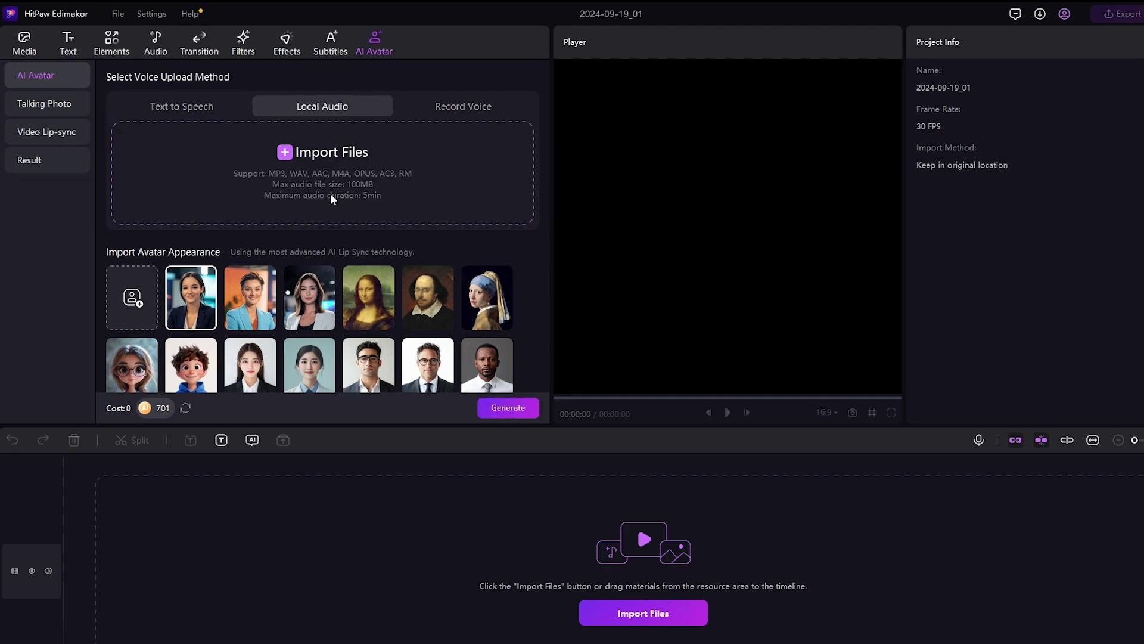
click(497, 109)
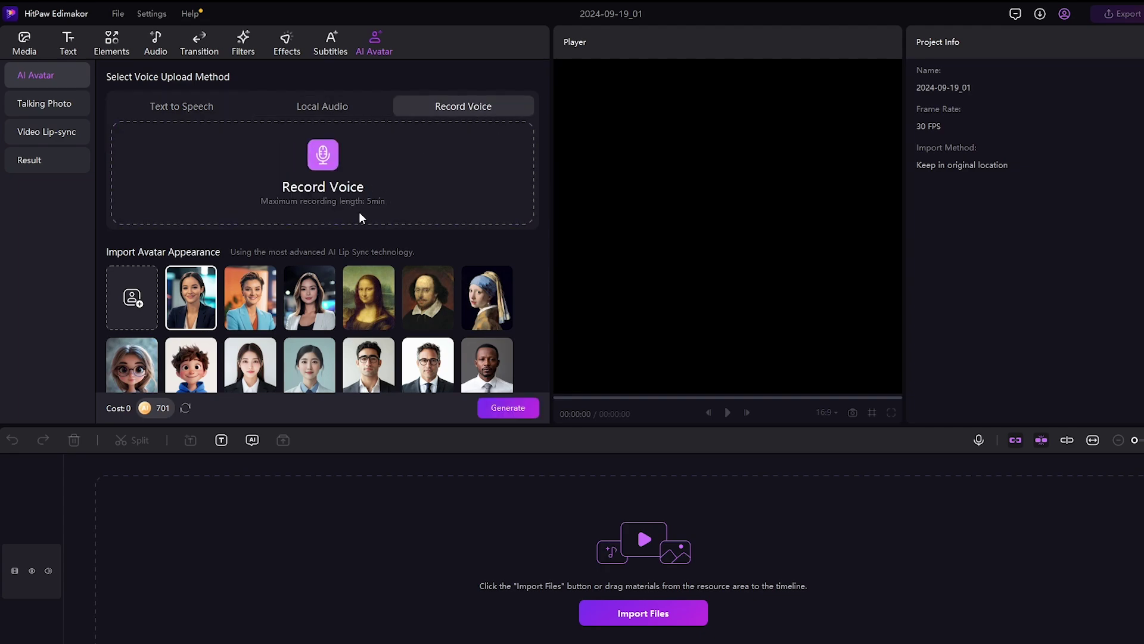
click(187, 106)
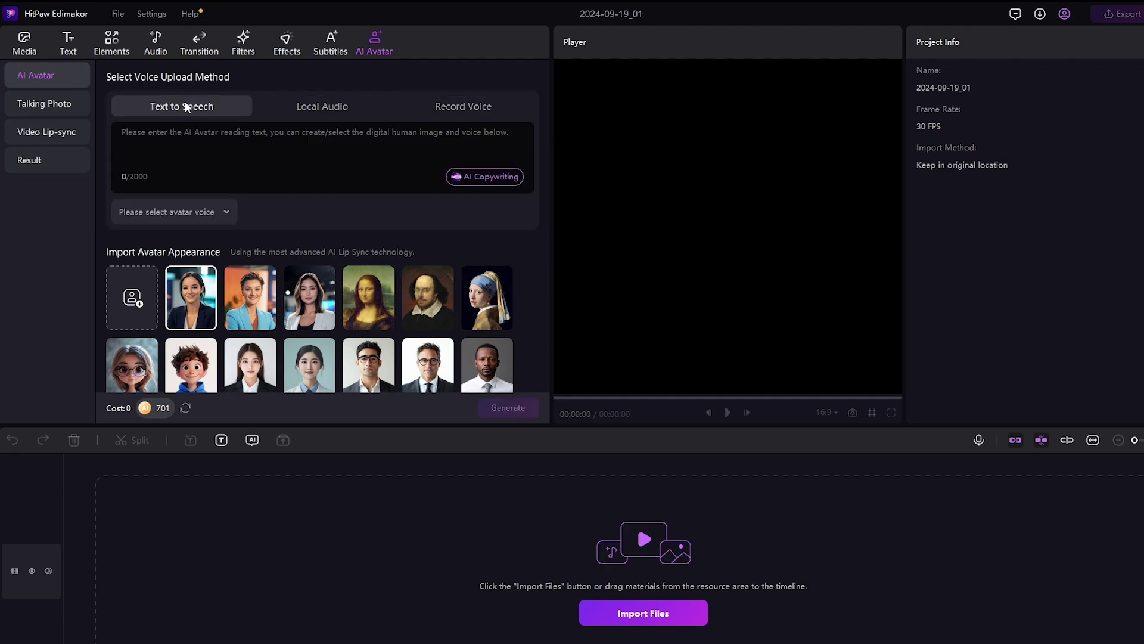
Look at the Custom Avatar photo upload option and close it without importing
click(133, 320)
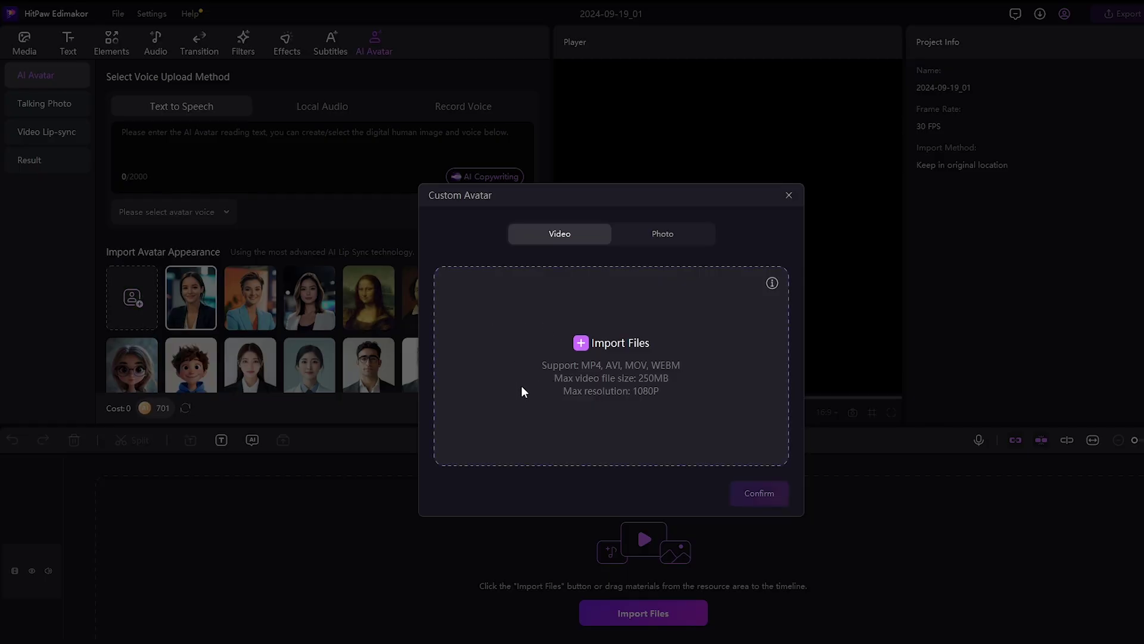
click(670, 231)
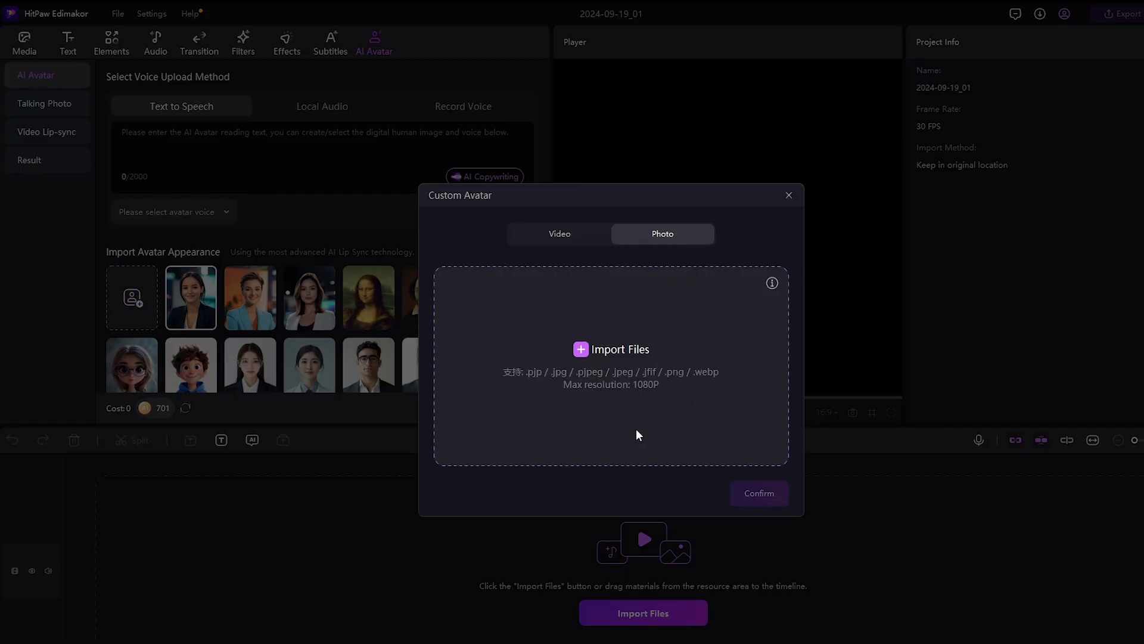
click(789, 195)
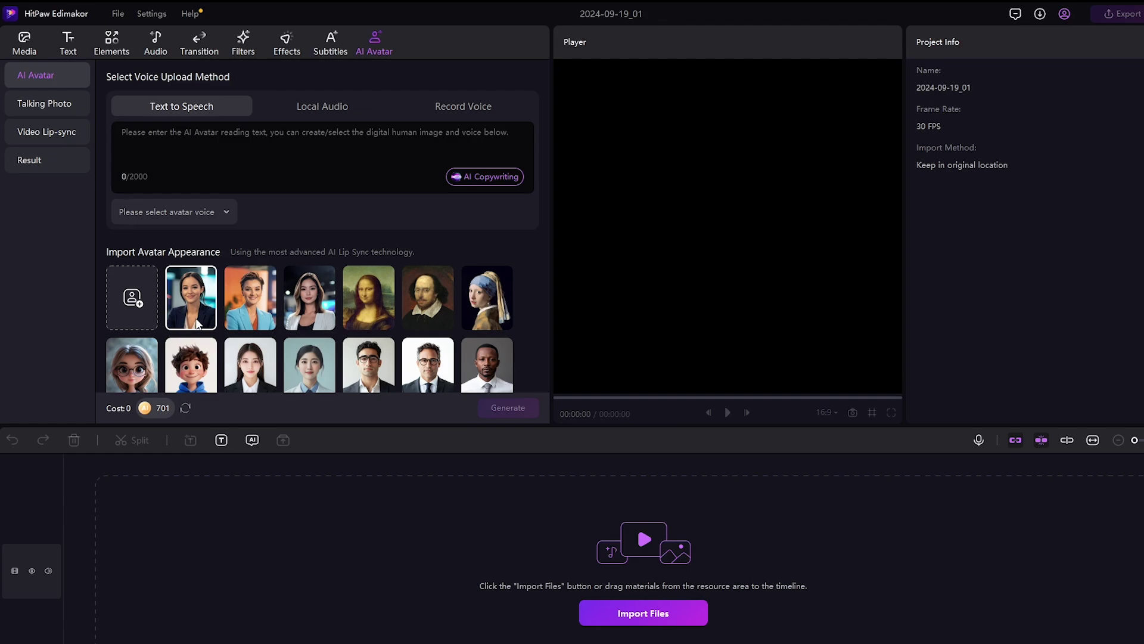
Paste the generated video-editing script into the avatar's speech text box
click(177, 140)
key(ctrl+v)
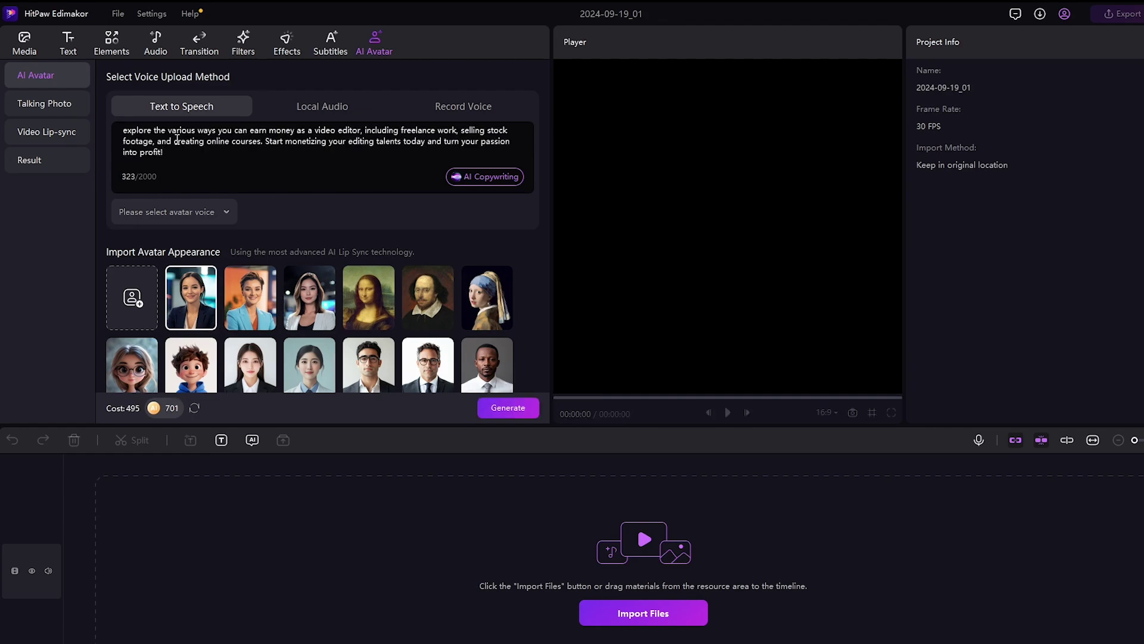
scroll(127, 172, up, 3)
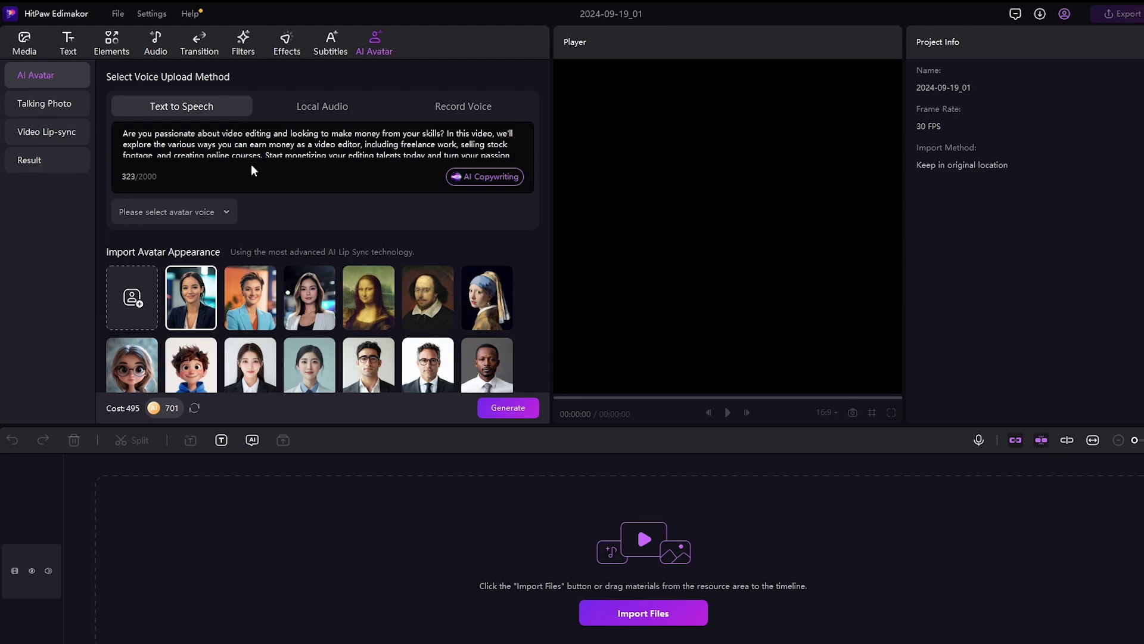
scroll(263, 157, down, 2)
scroll(328, 108, up, 2)
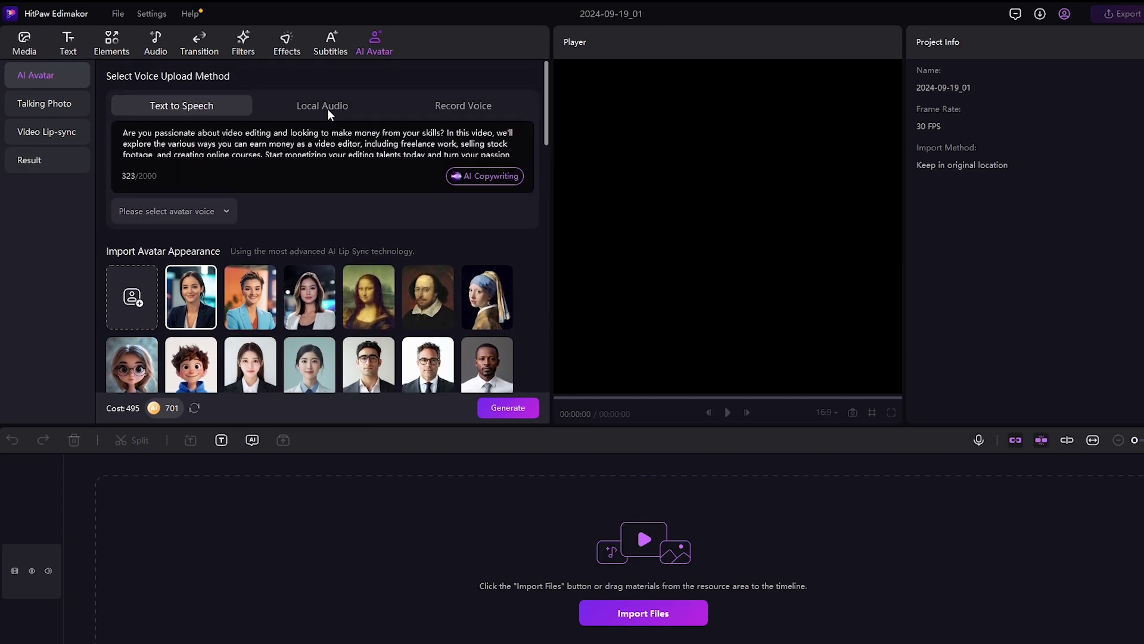
Preview the Ava Multilingual, Ava and Emma voices, then select Ava Multilingual
click(187, 213)
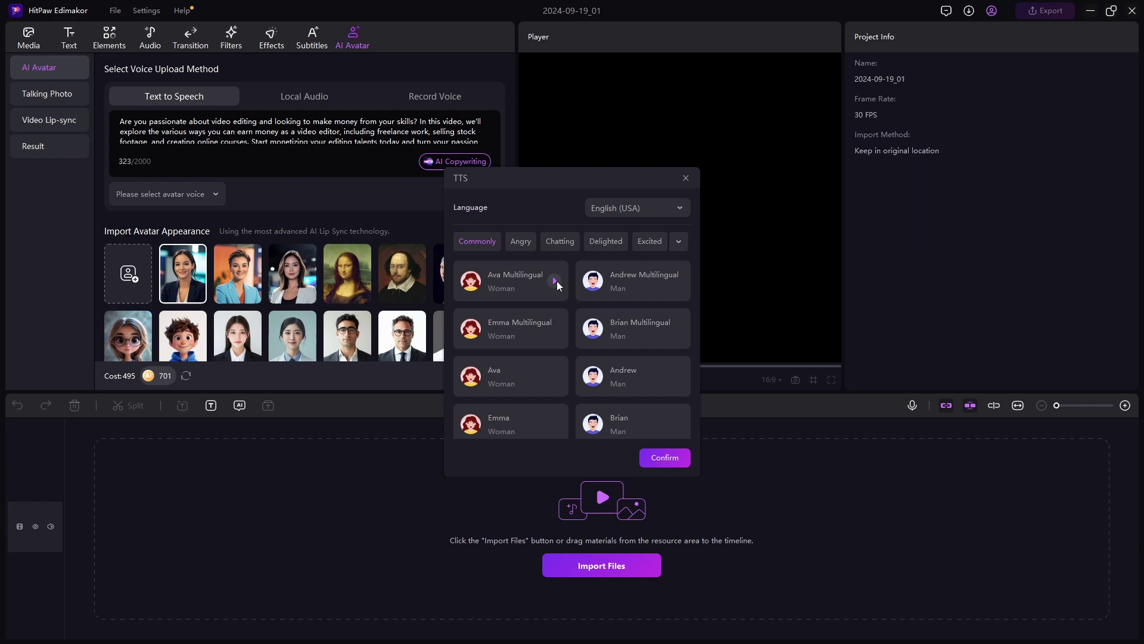
click(555, 281)
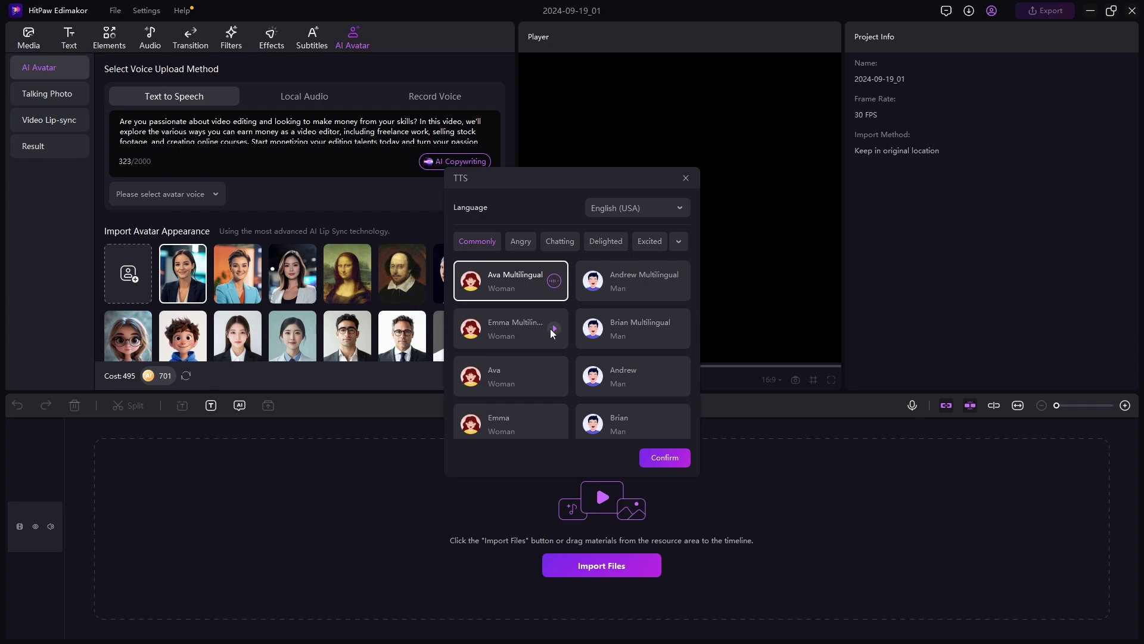
click(555, 379)
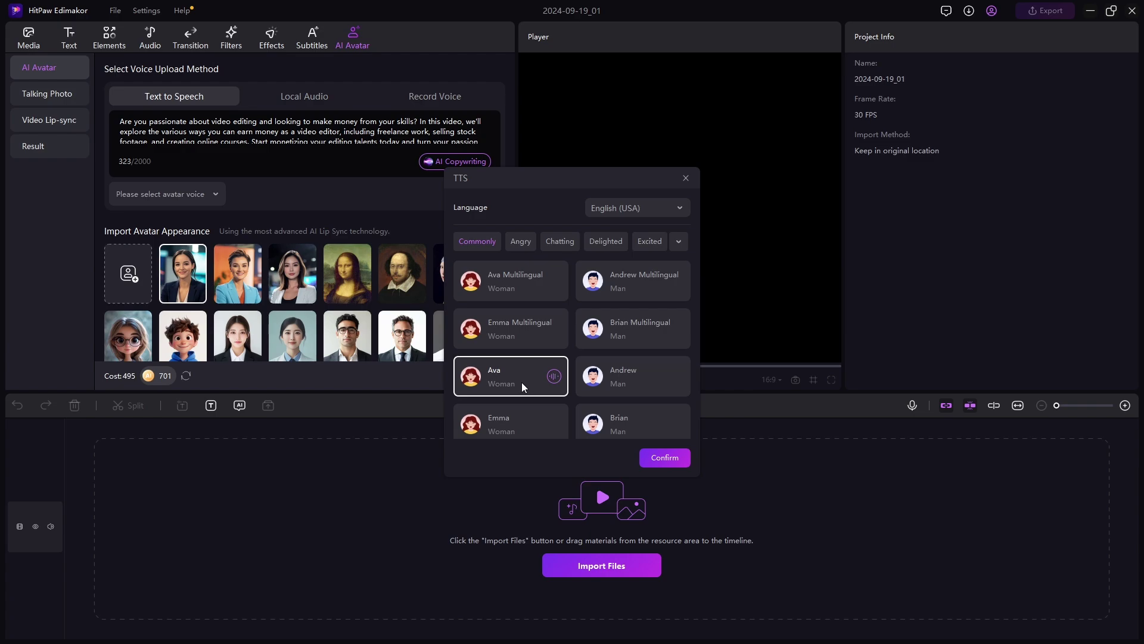
scroll(521, 381, down, 2)
click(555, 348)
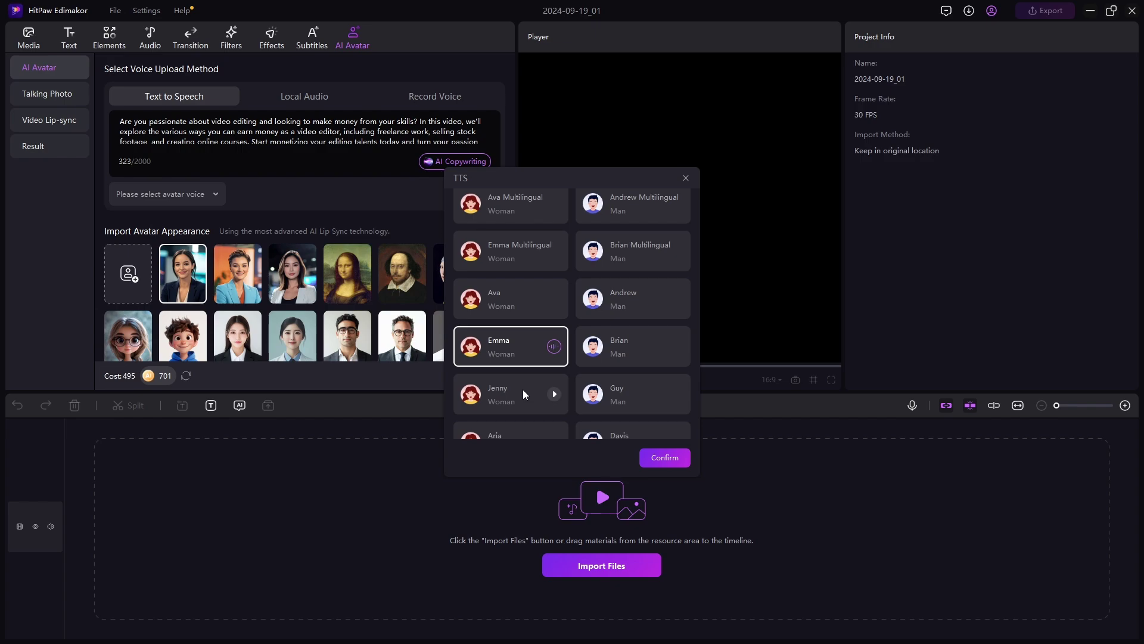
scroll(523, 388, up, 2)
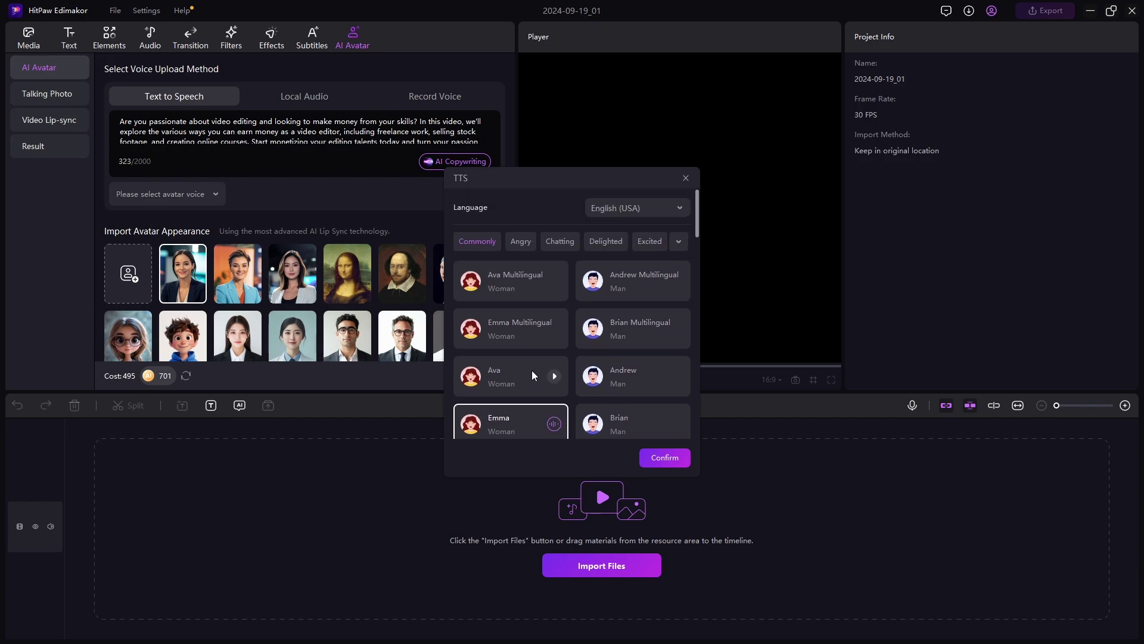
click(506, 277)
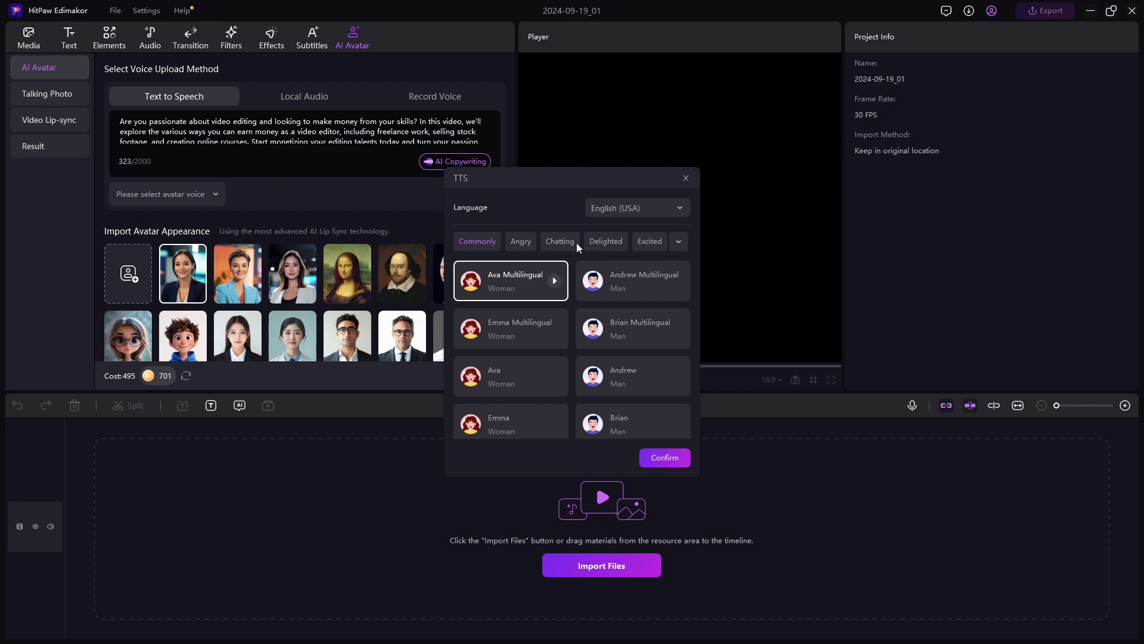
Expand the emotion filters, keep English (USA) as the voice language, and confirm the voice
click(678, 244)
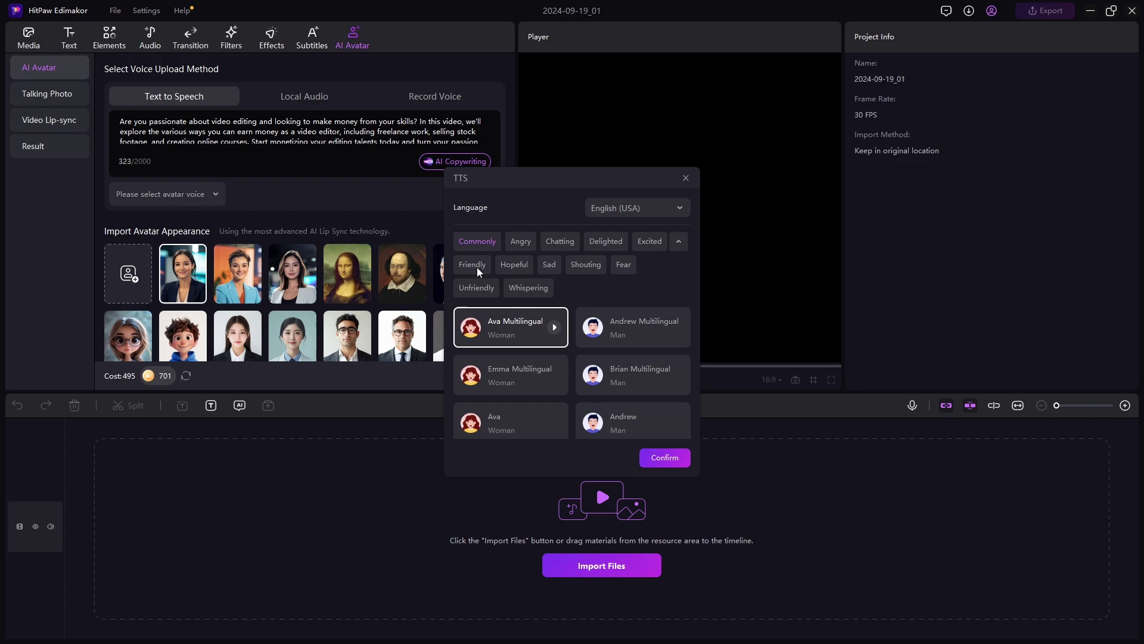
click(663, 210)
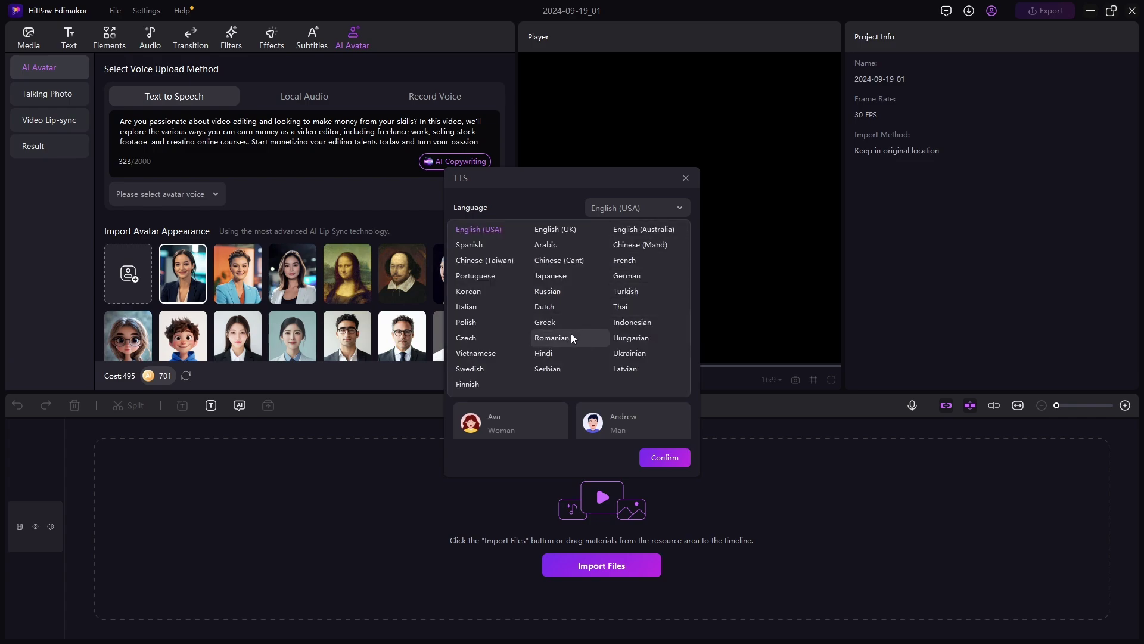
click(495, 229)
click(669, 459)
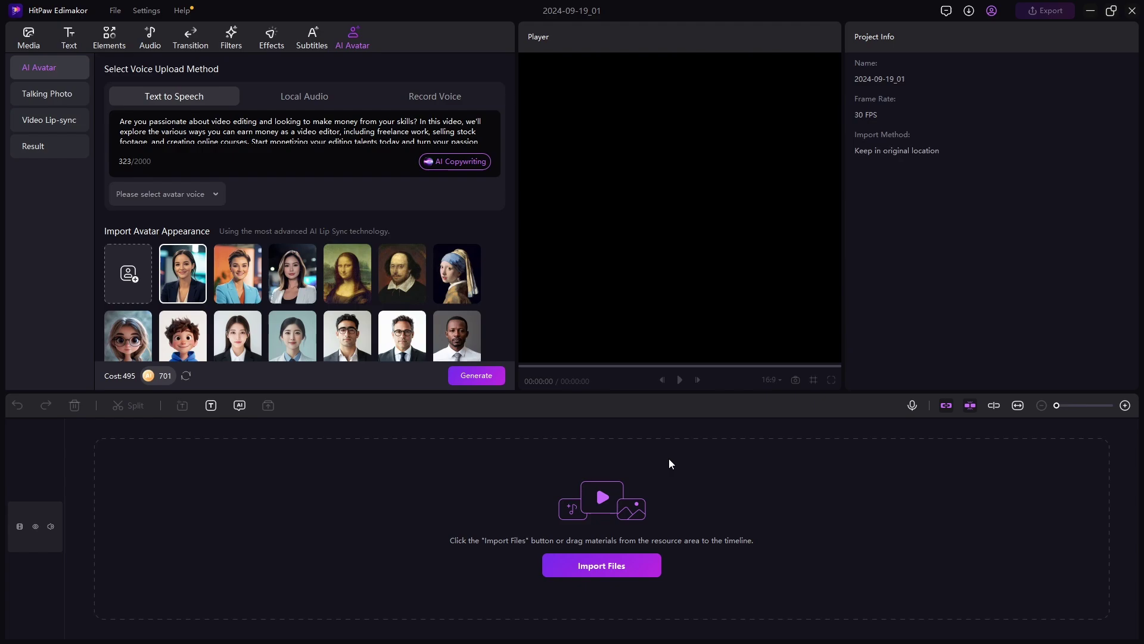
Preview the first preset avatar and generate the talking avatar video
click(187, 281)
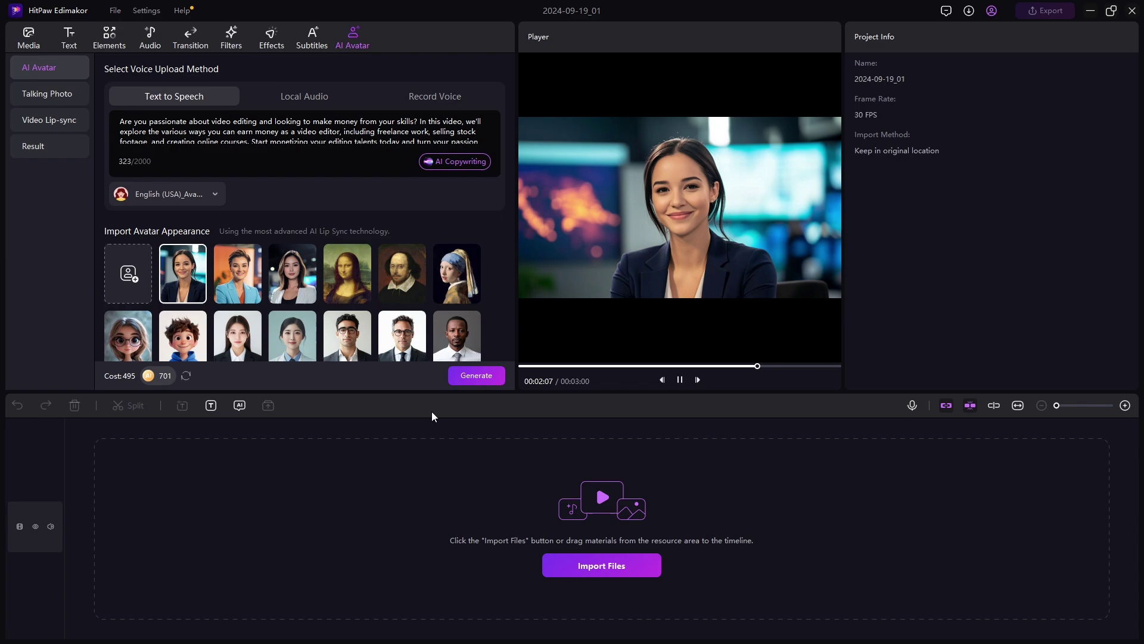
click(476, 376)
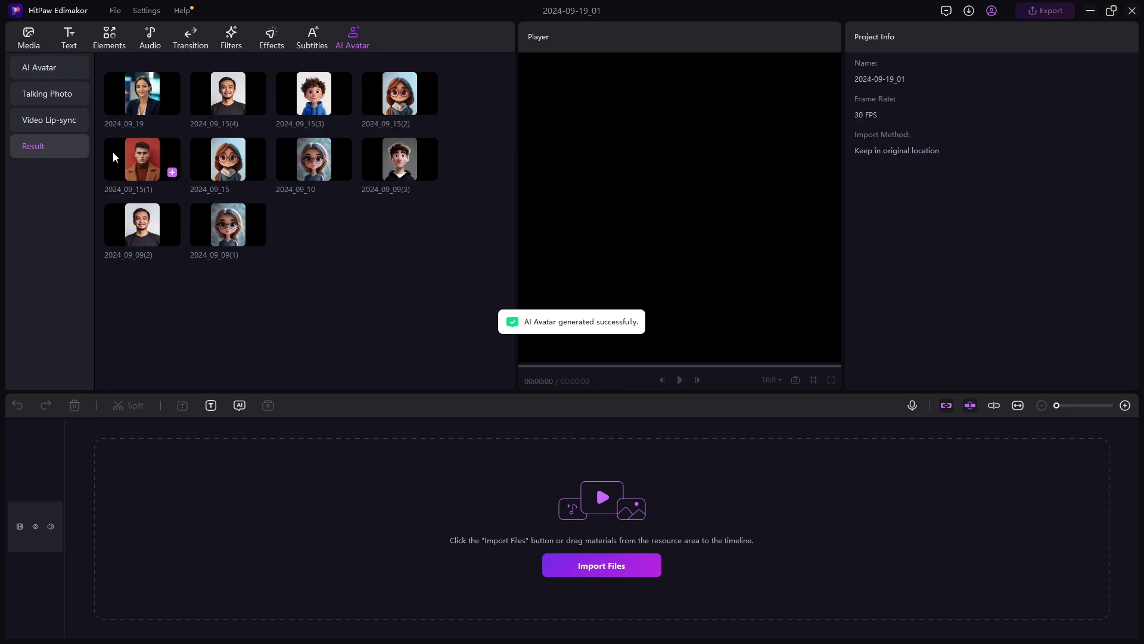
Add the generated avatar clip to the timeline and move the playhead to about 0:06
mouse_move(171, 109)
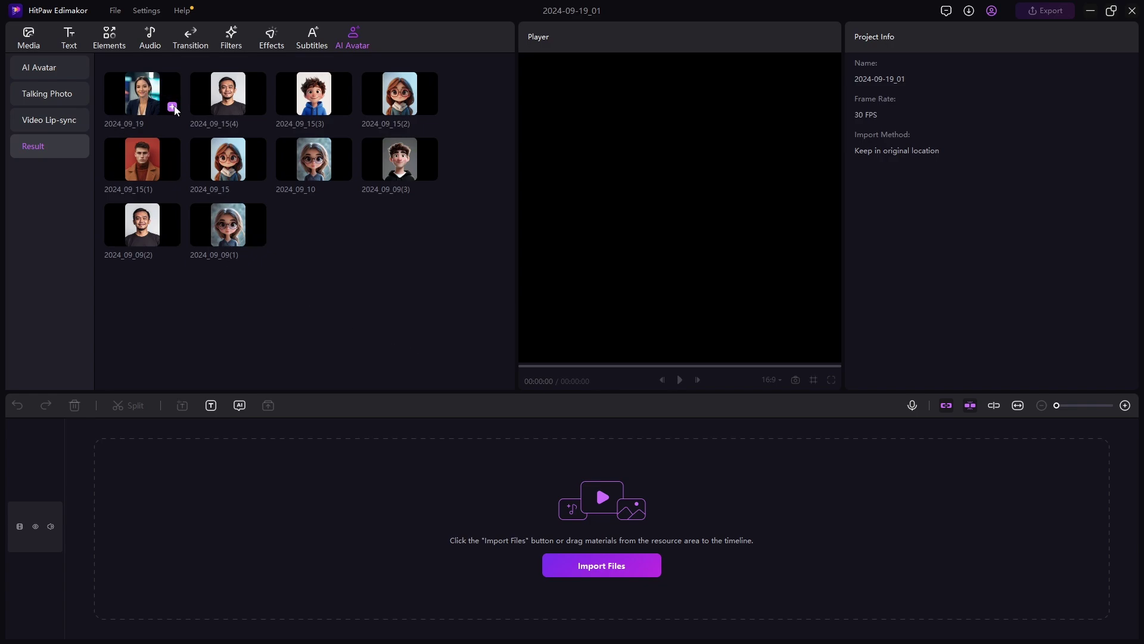
click(172, 107)
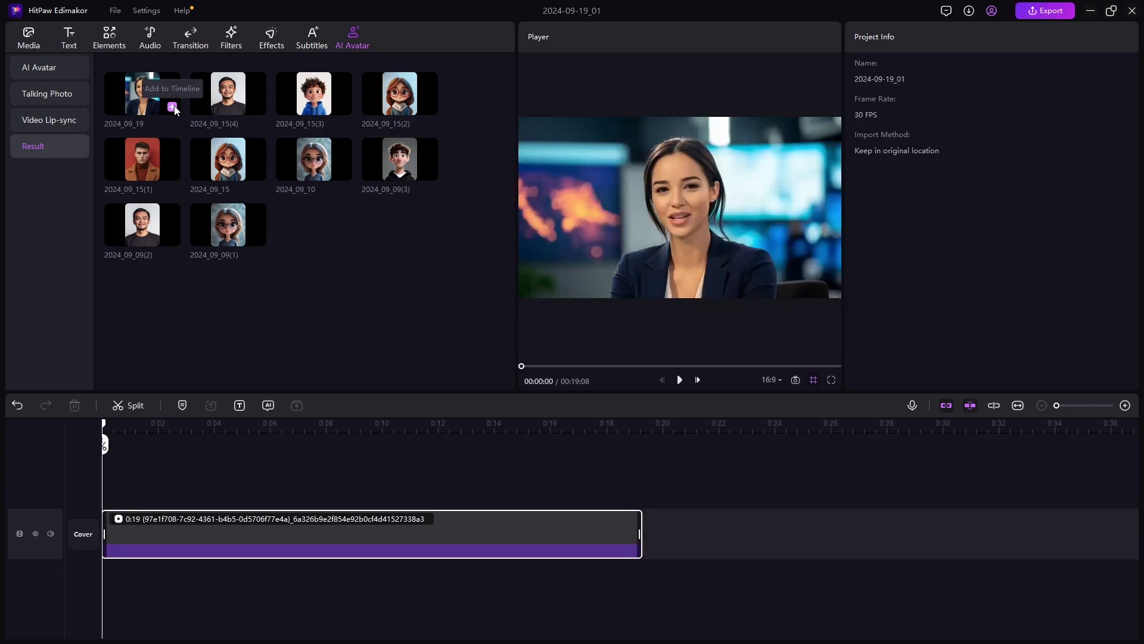
click(112, 441)
drag(104, 444, 341, 493)
Split the clip at 0:06 and 0:08.5, then undo both splits, leaving one 19-second clip
click(269, 486)
click(340, 492)
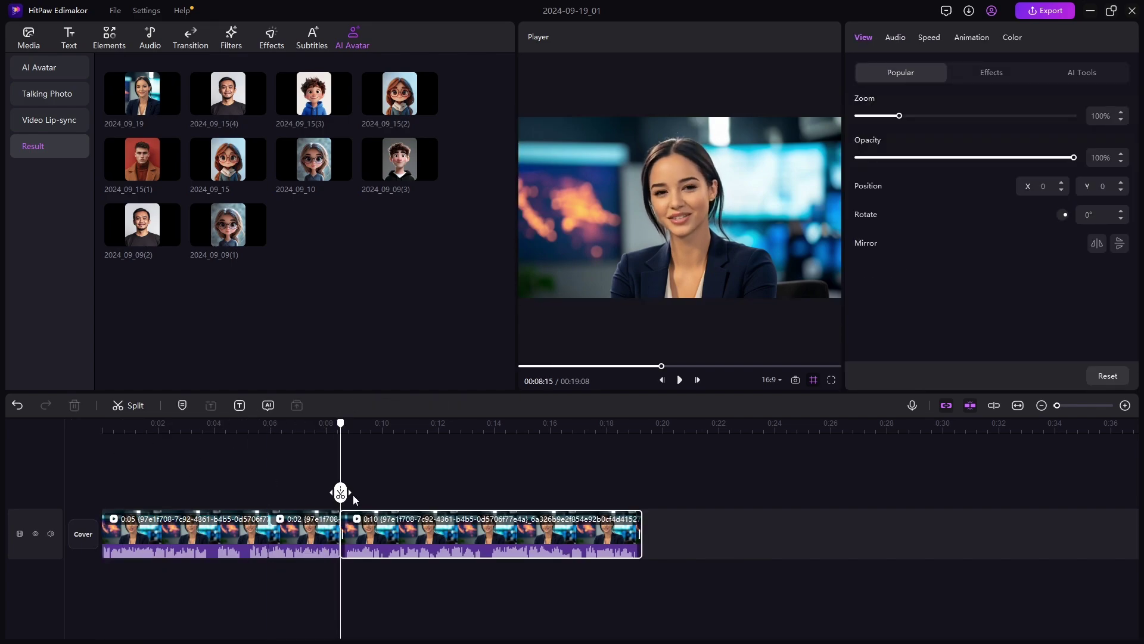
key(ctrl+z)
key(ctrl+z)
key(ctrl+z)
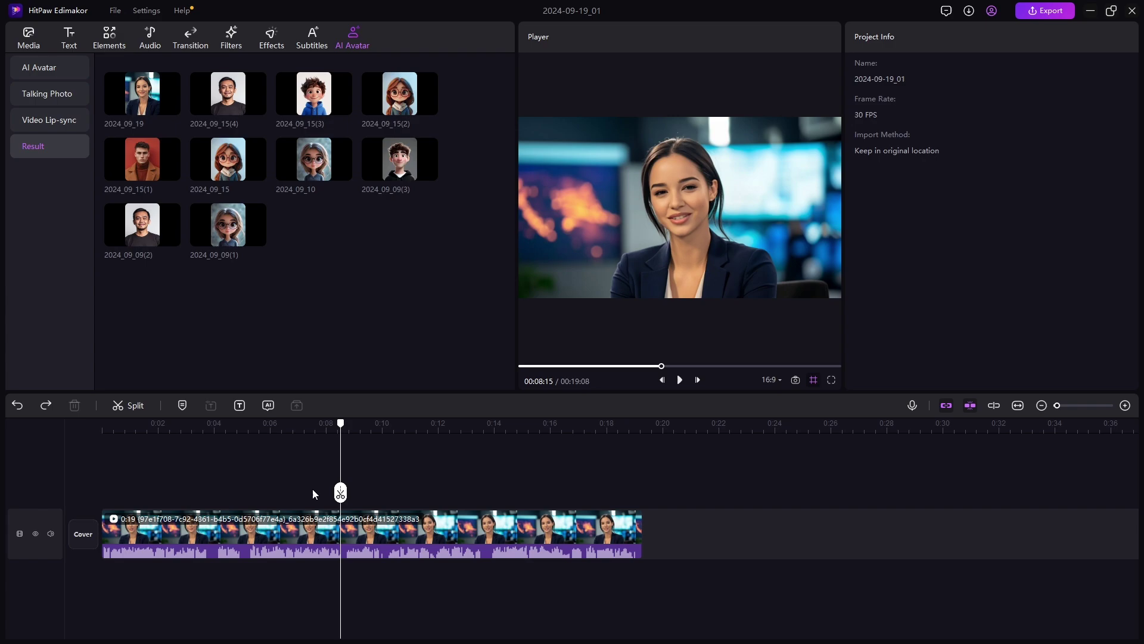
click(207, 44)
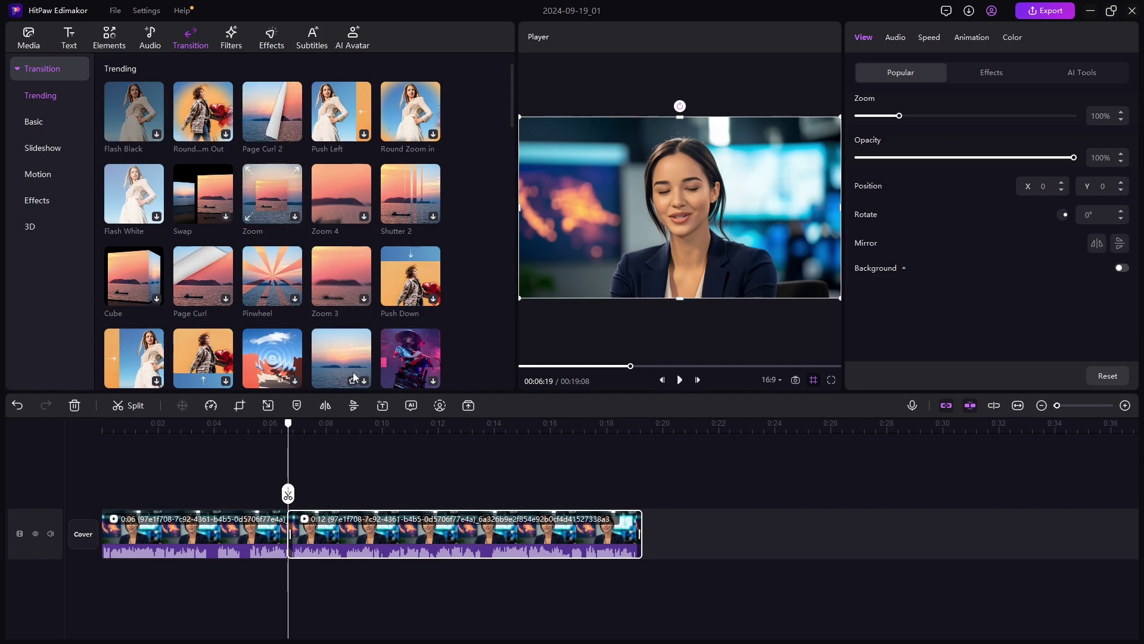
key(ctrl+z)
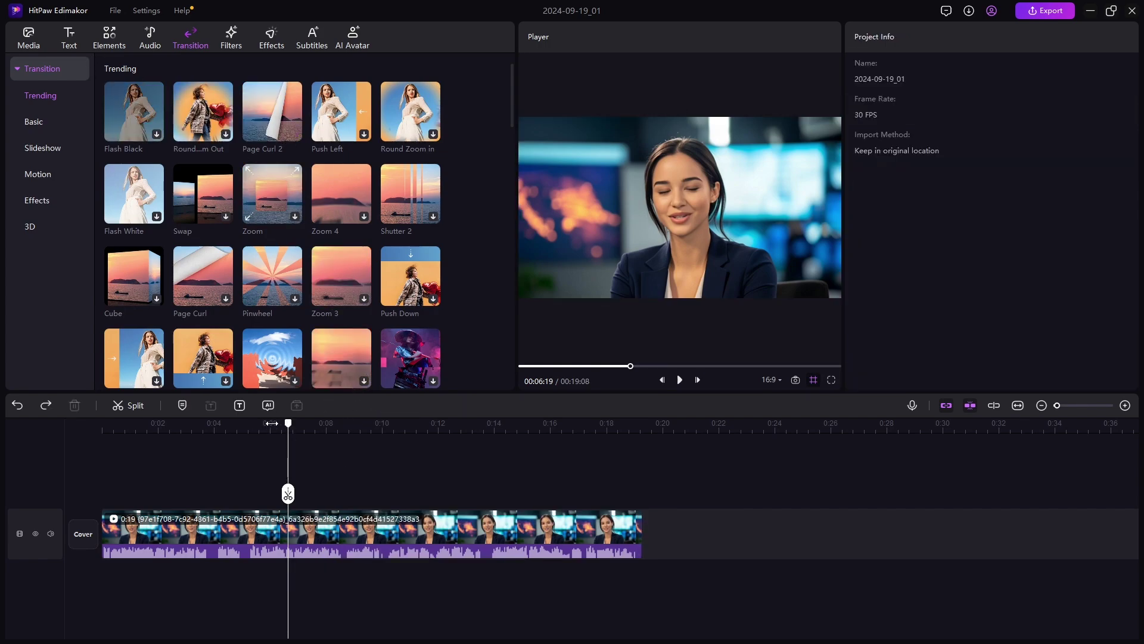
Auto-generate subtitles from the avatar clip's speech with Speech to Text
drag(288, 424, 262, 425)
click(353, 531)
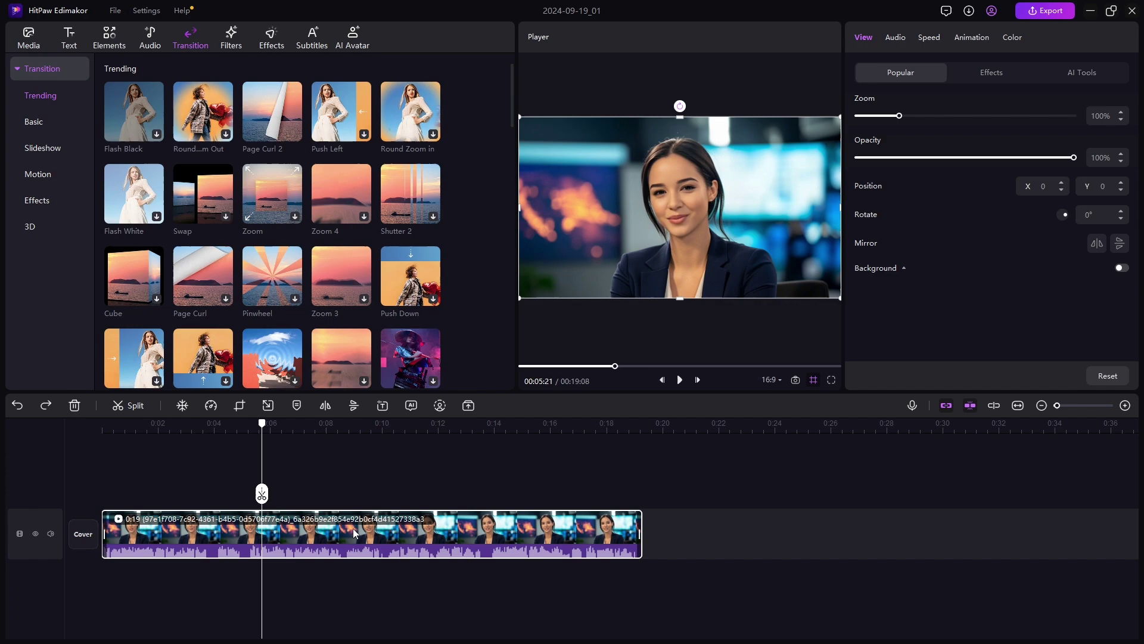
right_click(353, 528)
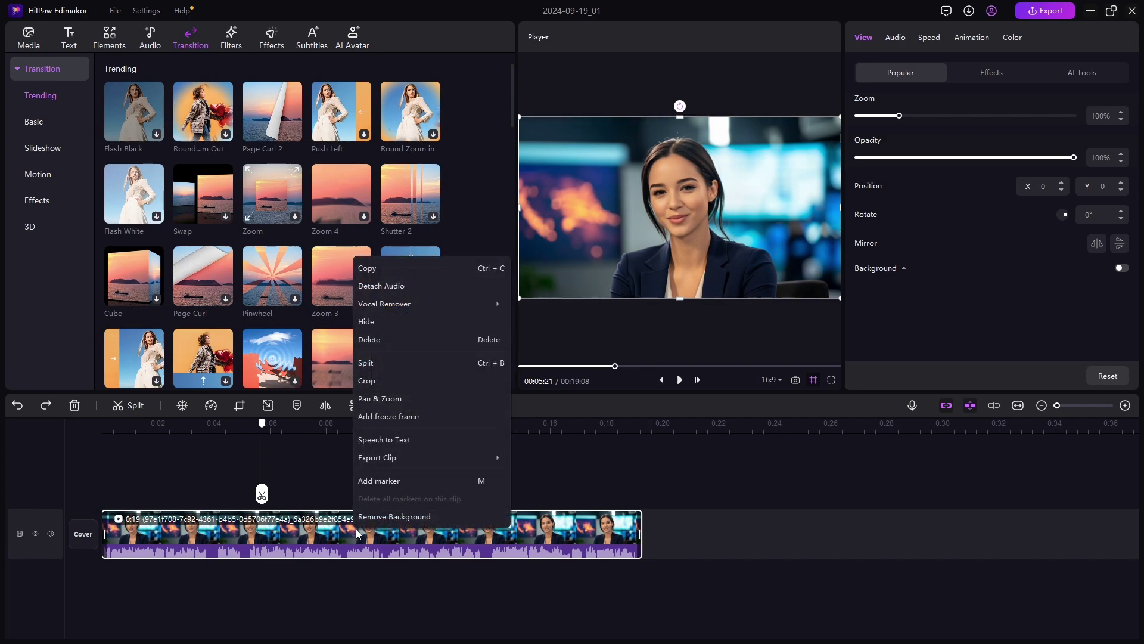
click(422, 440)
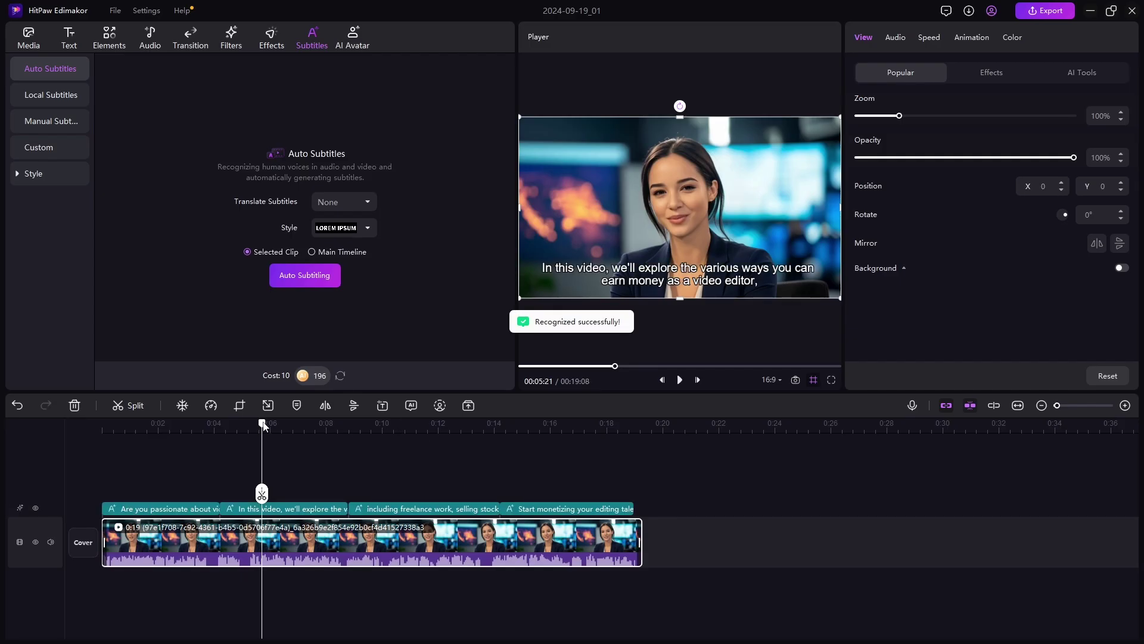
Check the first subtitle, then select the third one and keep its font as Arial
drag(264, 425, 553, 509)
click(457, 512)
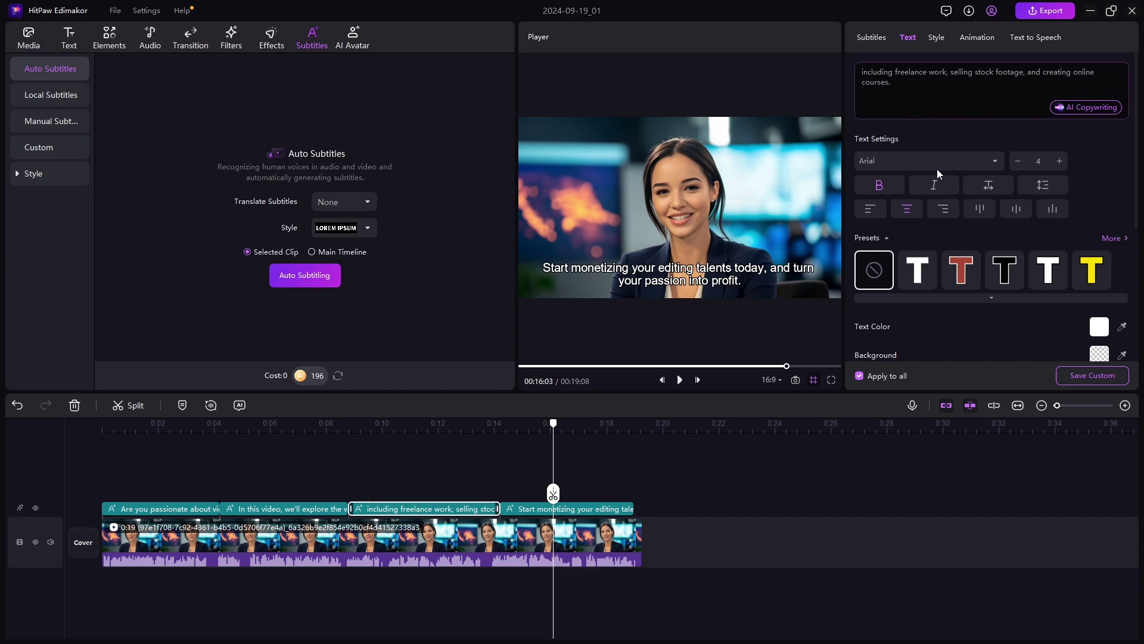
click(906, 162)
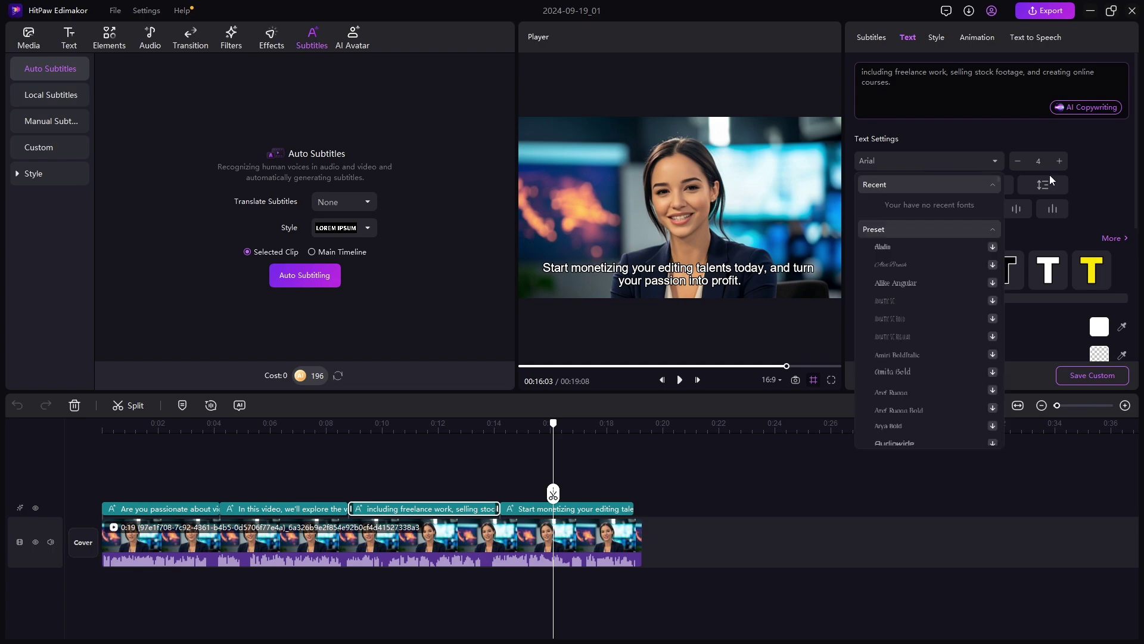
click(1126, 187)
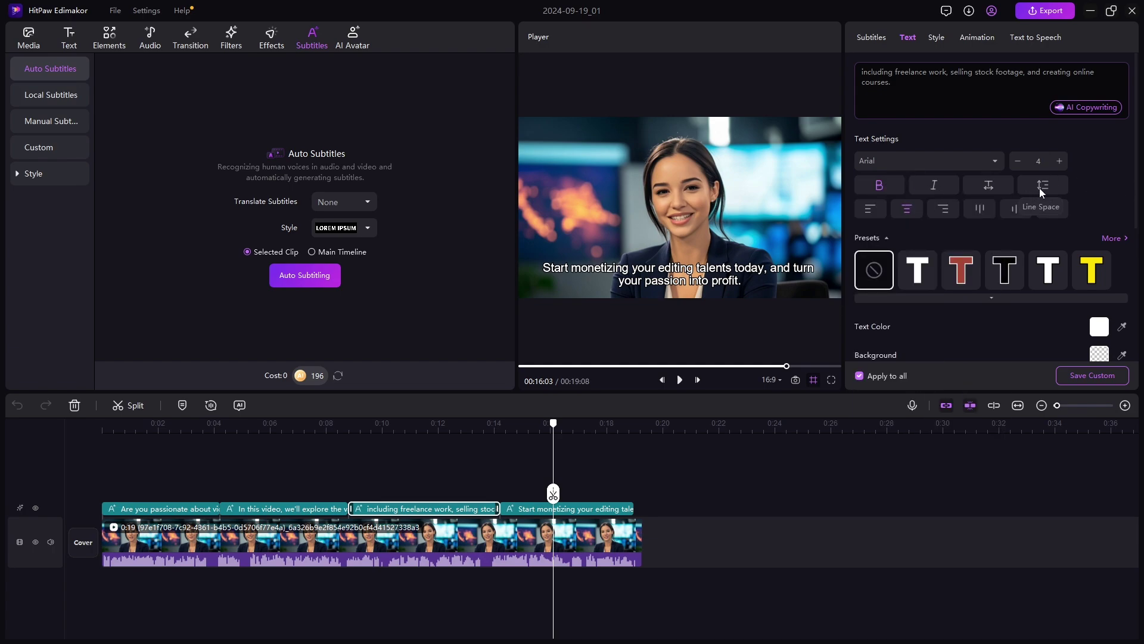
scroll(951, 278, down, 3)
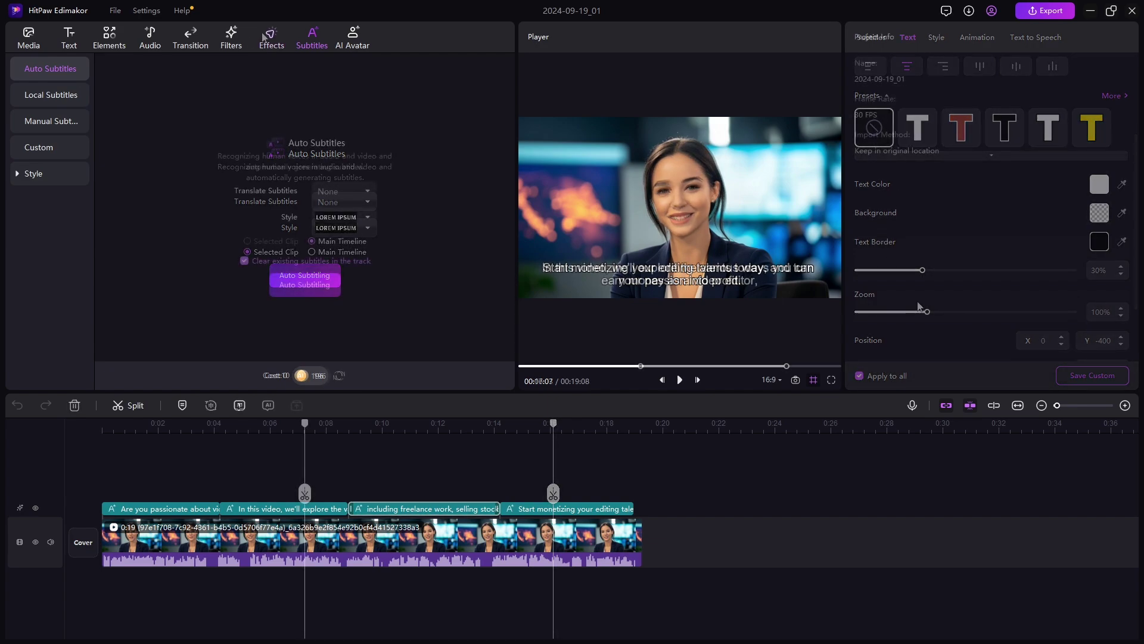
Browse the Effects, Audio and Stickers libraries, then rewind the video to 00:00:00
click(304, 424)
click(271, 36)
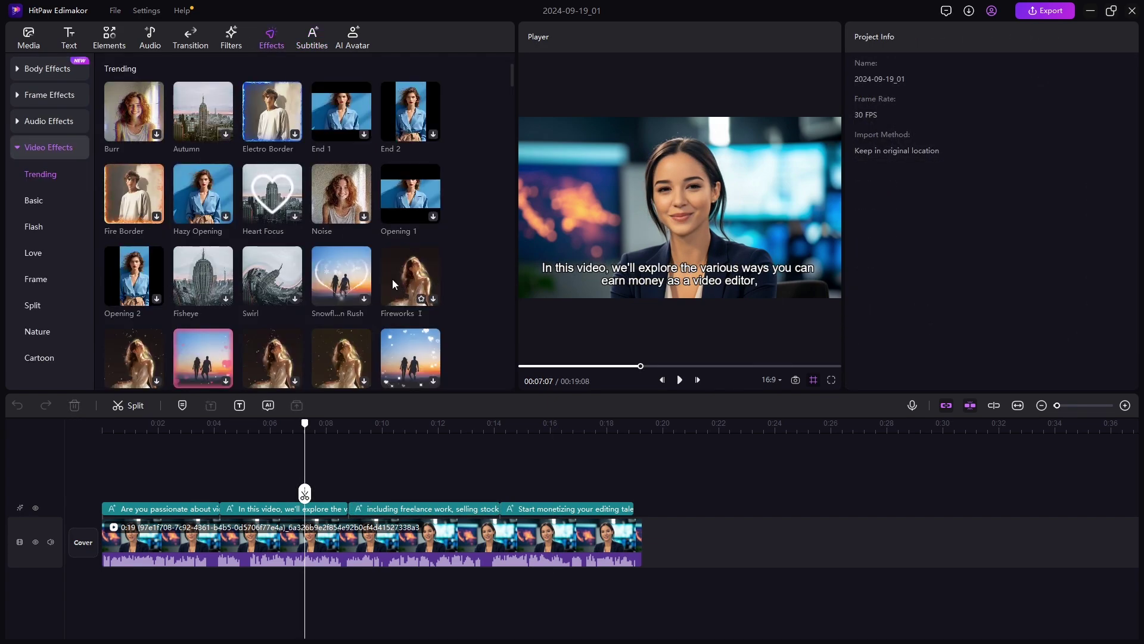
click(150, 37)
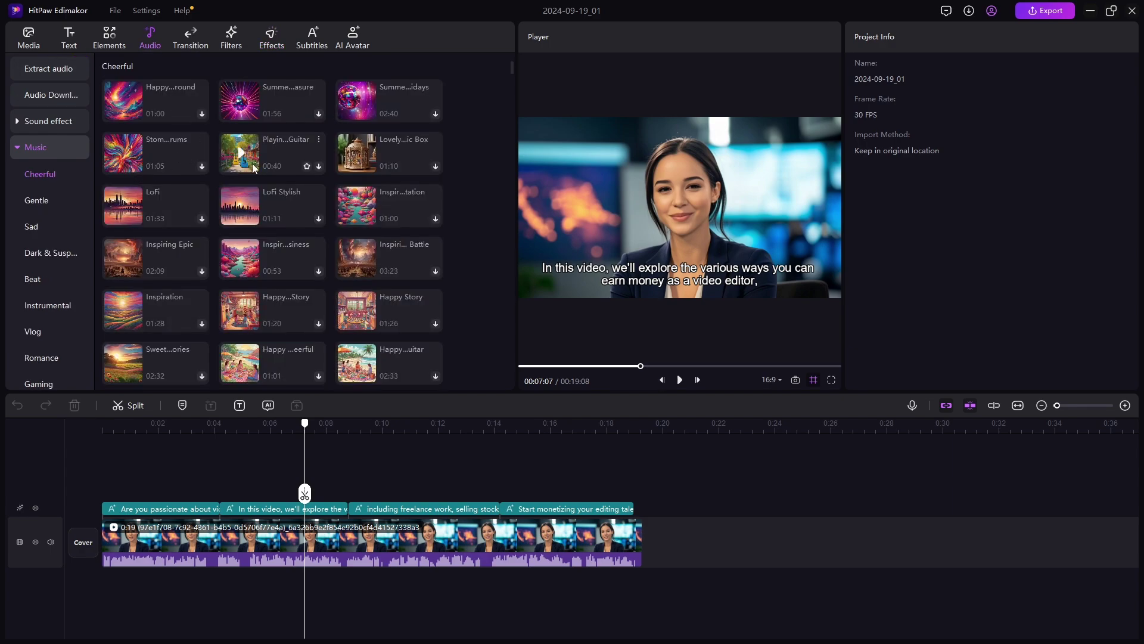
click(109, 35)
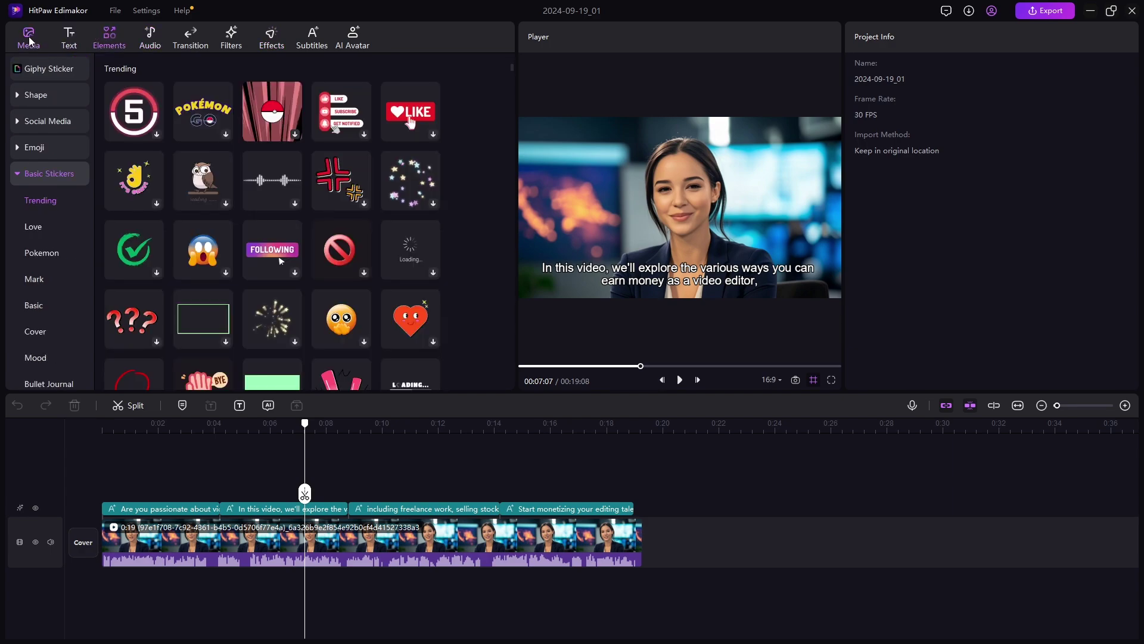
click(662, 379)
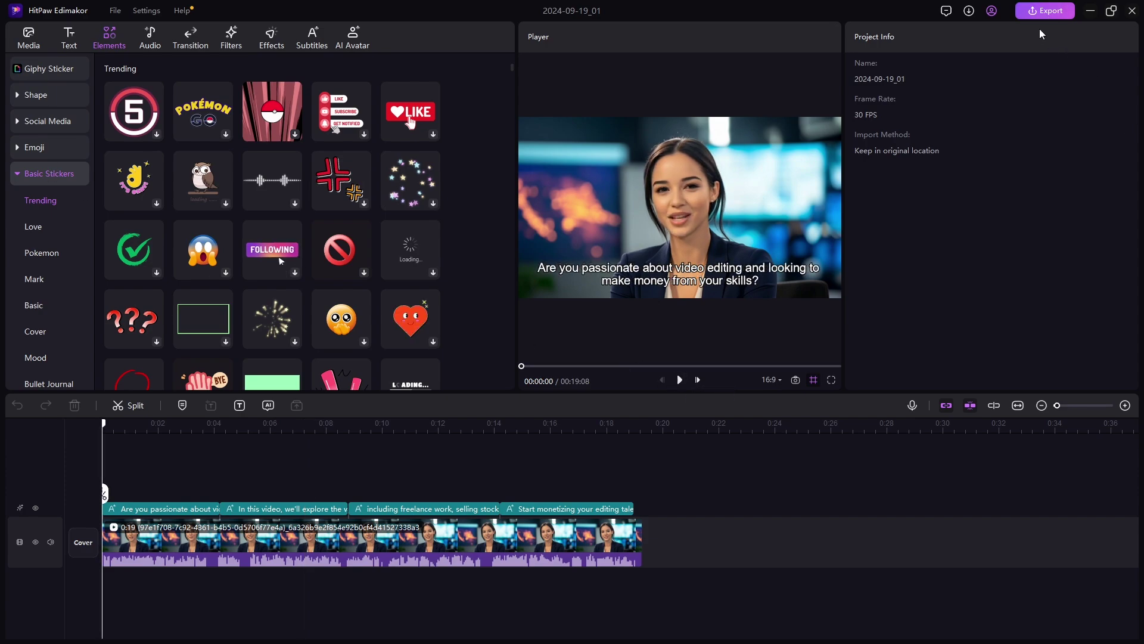
Export the project as a 4K H264 MP4 video at 30 fps
click(1043, 13)
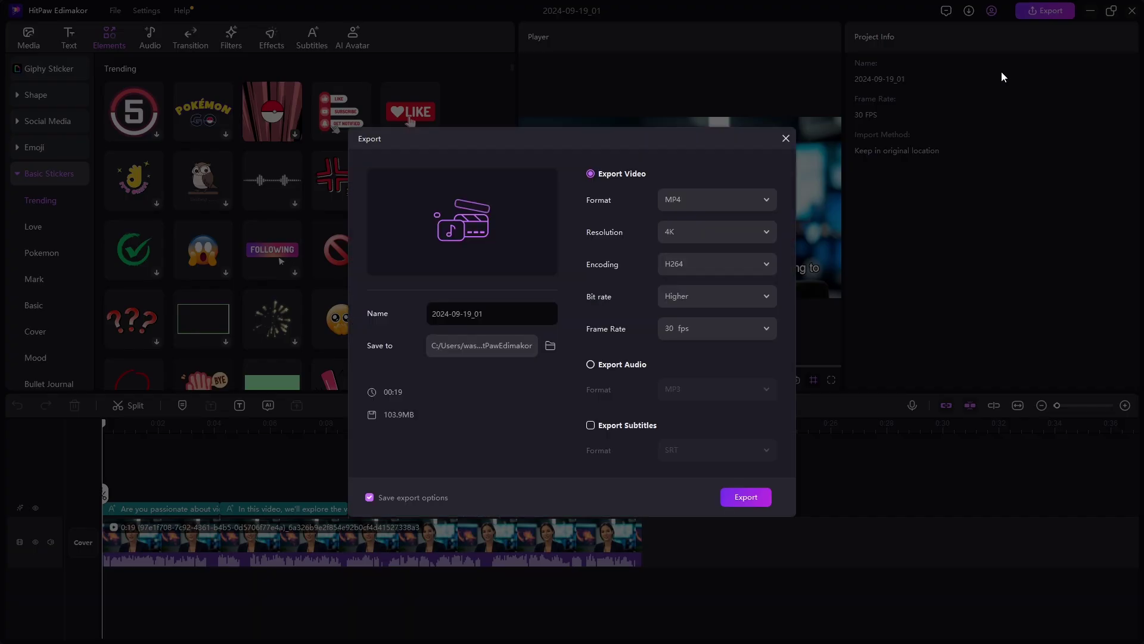
click(746, 498)
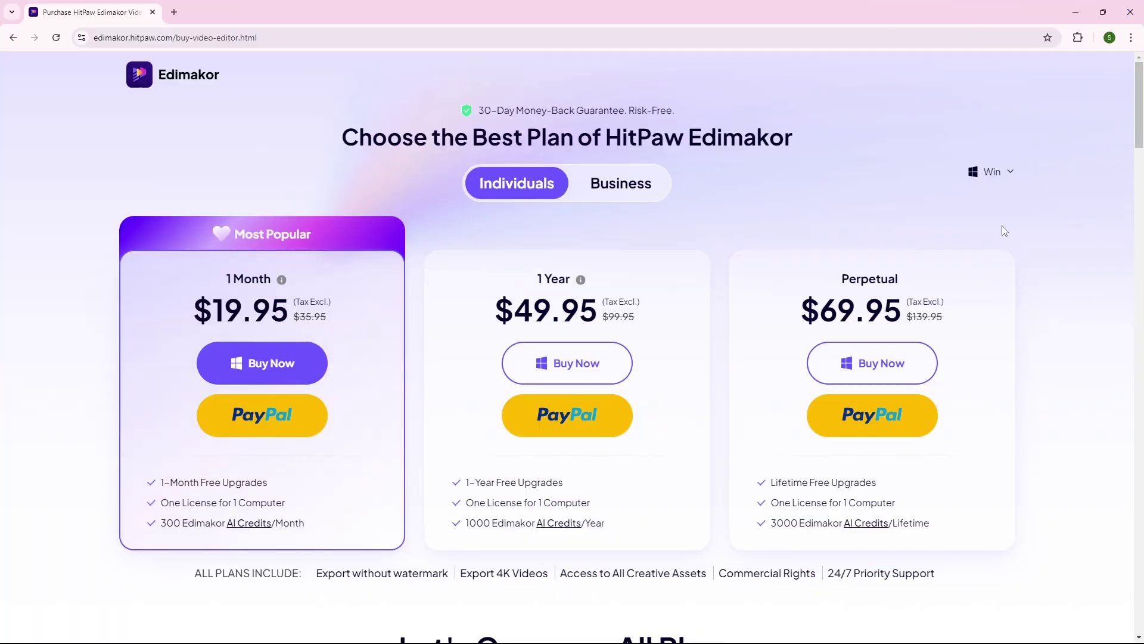
Open the Win platform dropdown on the Edimakor pricing page and browse down to the all-plans comparison
click(1000, 179)
scroll(618, 595, down, 20)
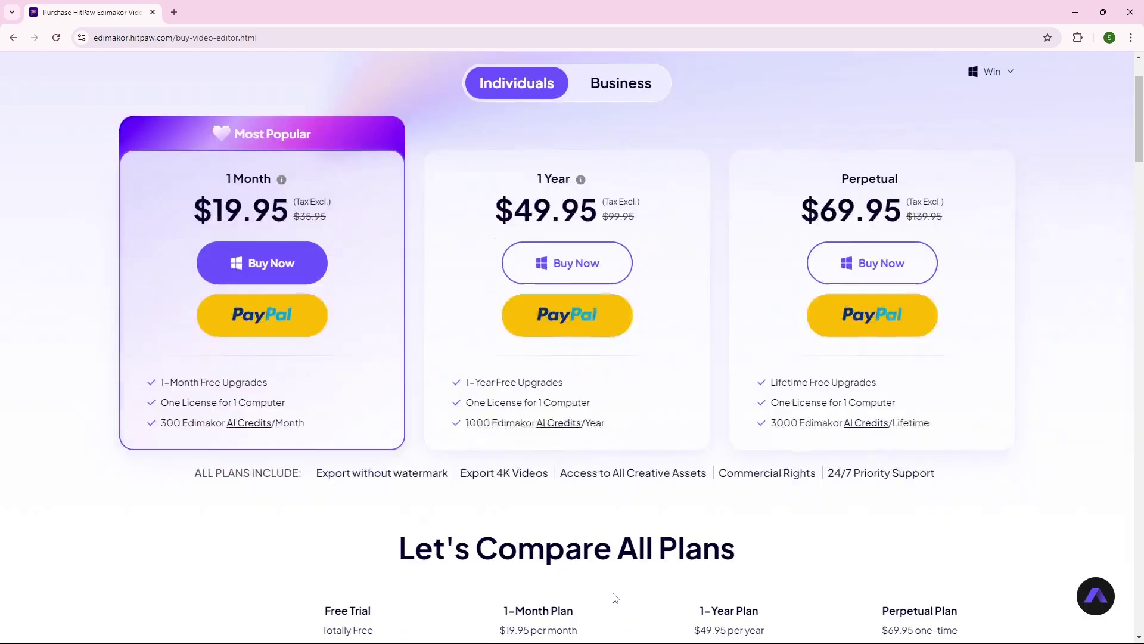
scroll(614, 594, down, 10)
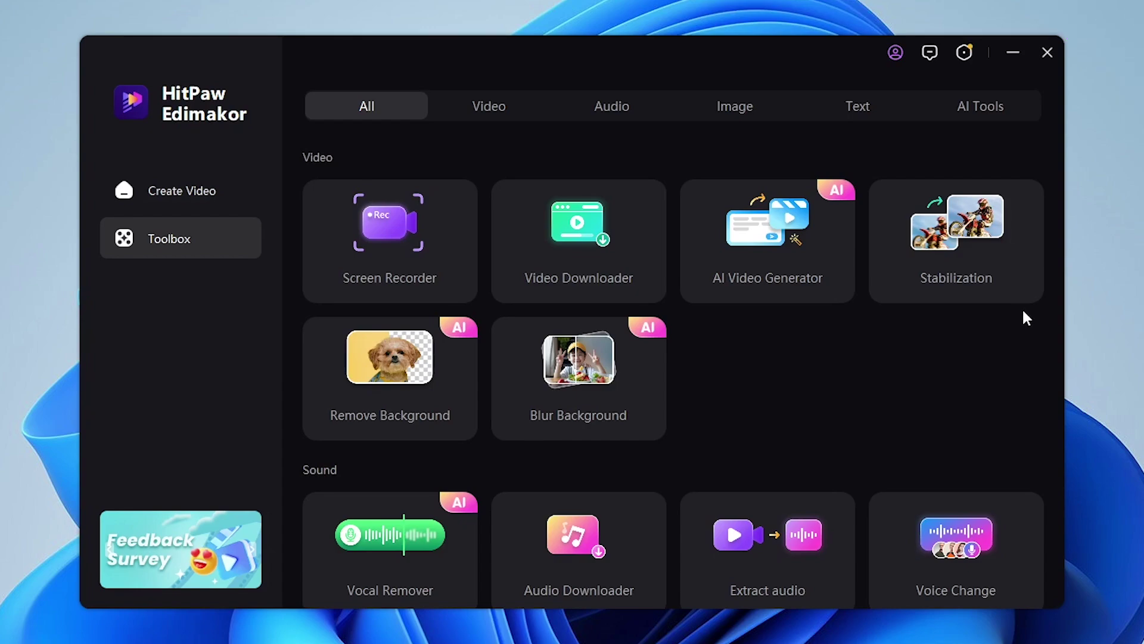
scroll(1022, 316, down, 7)
scroll(1022, 322, down, 9)
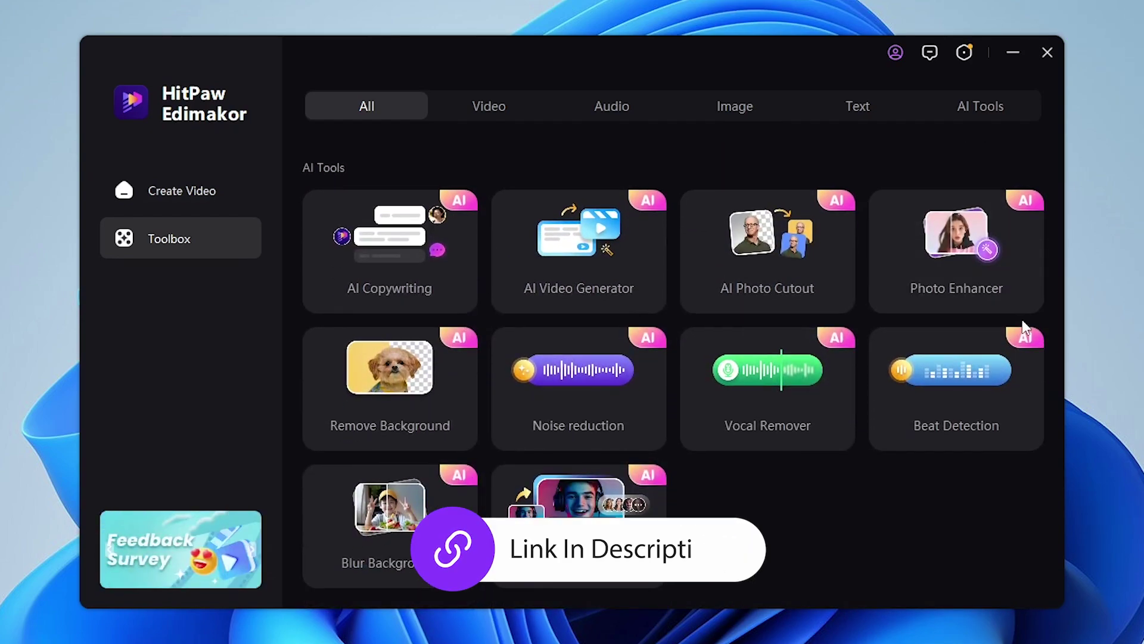
scroll(1024, 328, up, 7)
scroll(1023, 325, up, 7)
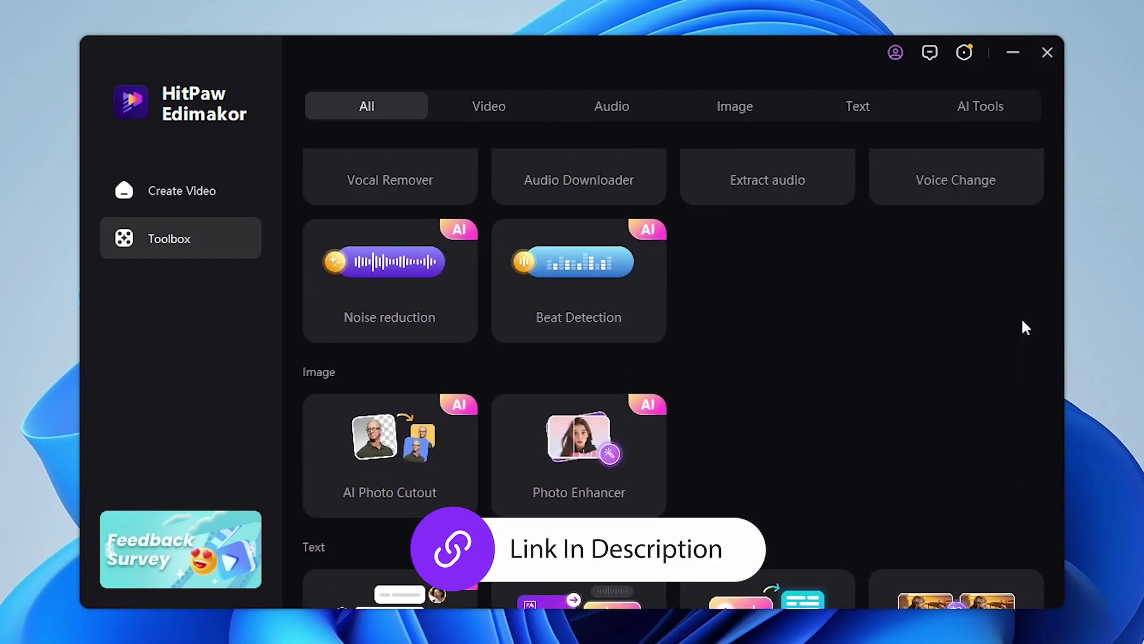